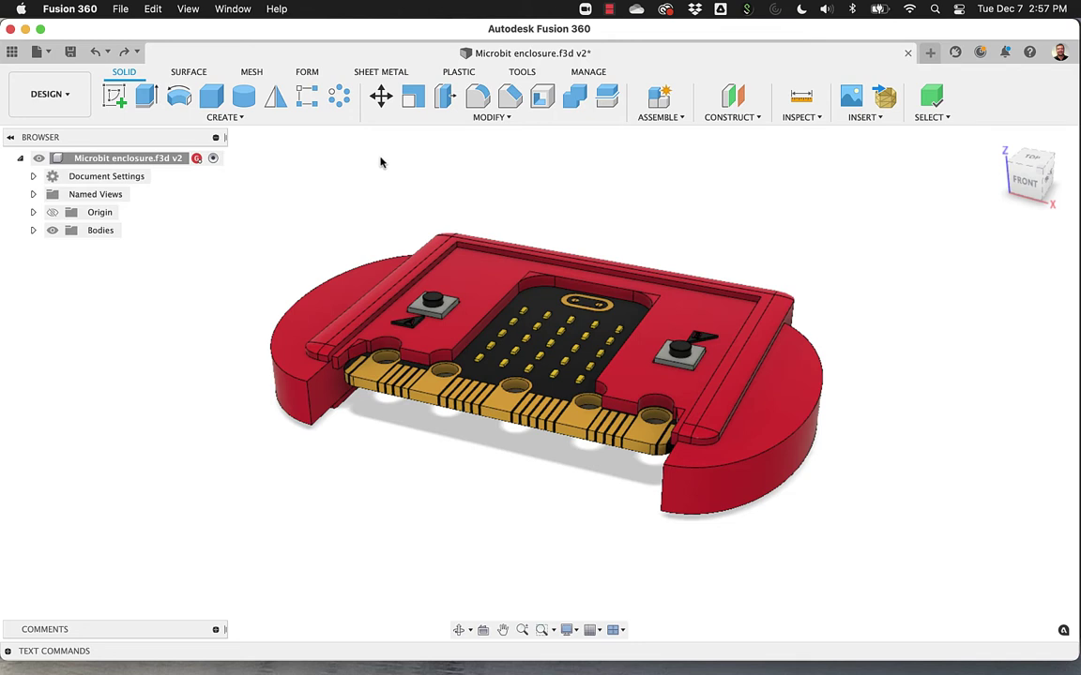
- Try a 2.5 mm fillet on the right half-disc edge, undo it, then enable Capture Design History
{"action": "left_click", "coordinate": [478, 101]}
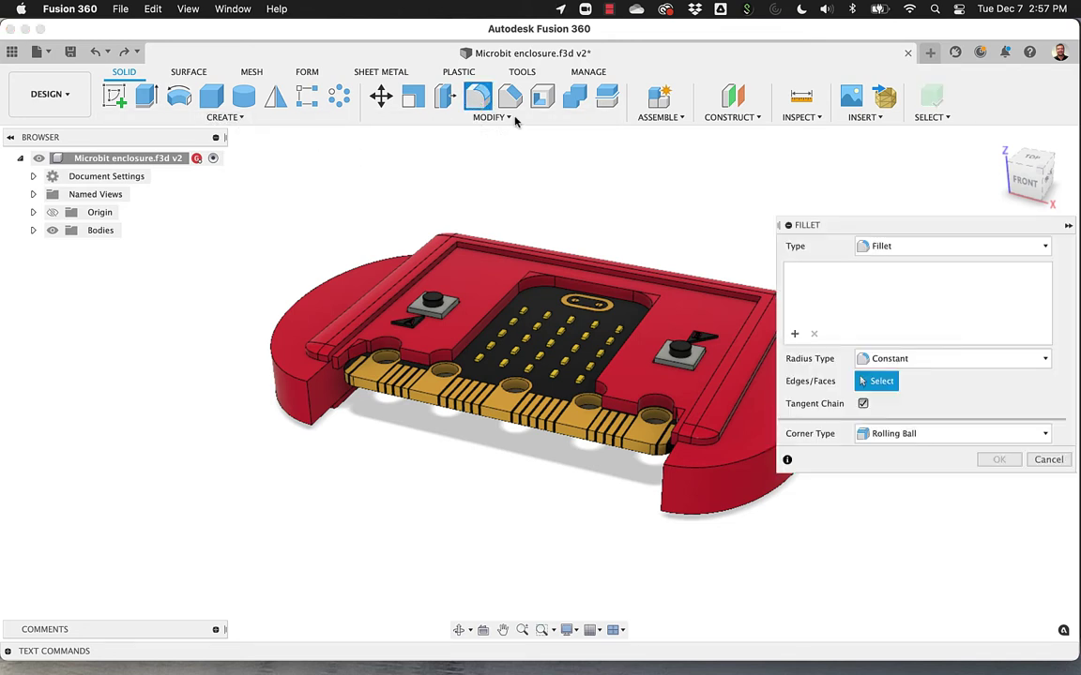
{"action": "left_click", "coordinate": [716, 467]}
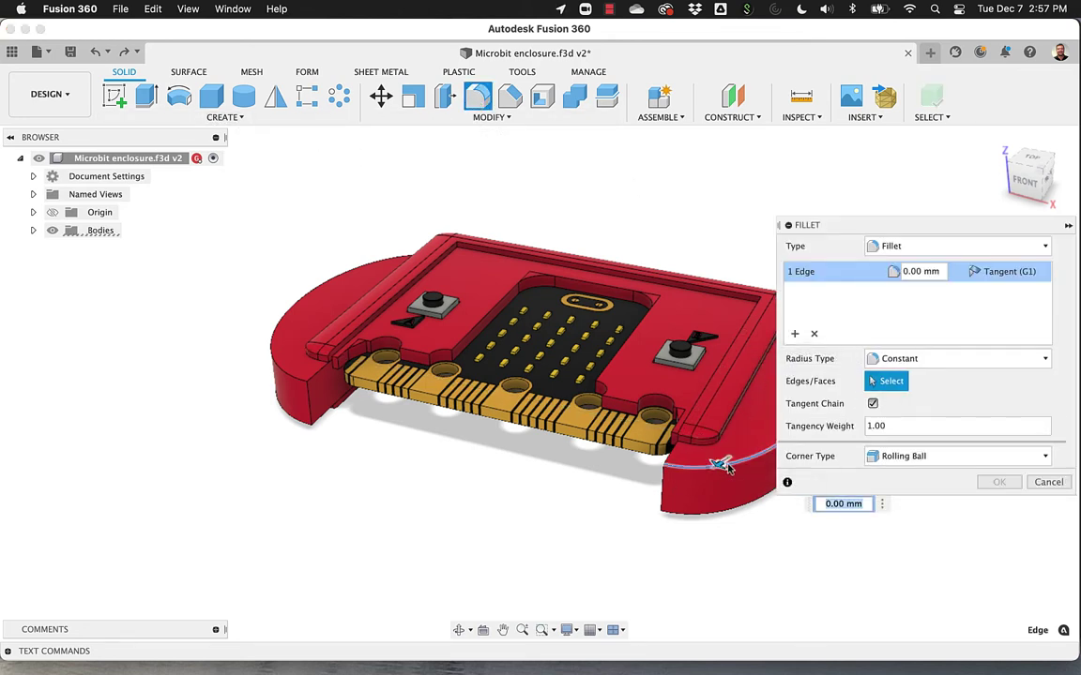
{"action": "type", "text": "2.5"}
{"action": "left_click", "coordinate": [997, 483]}
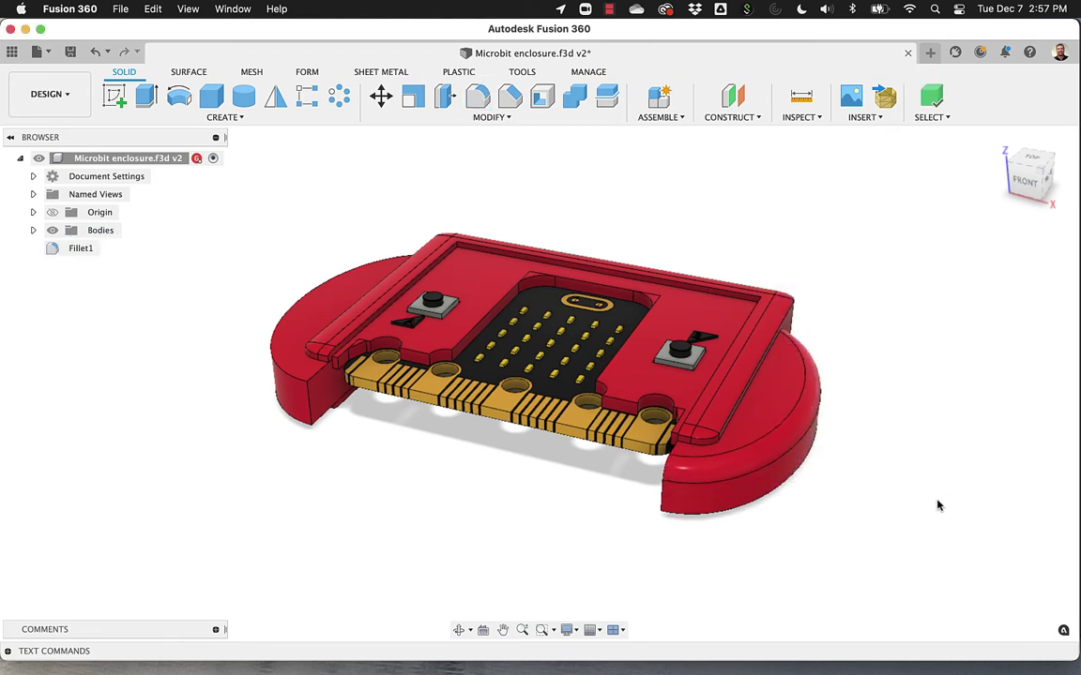
{"action": "key", "text": "super+z"}
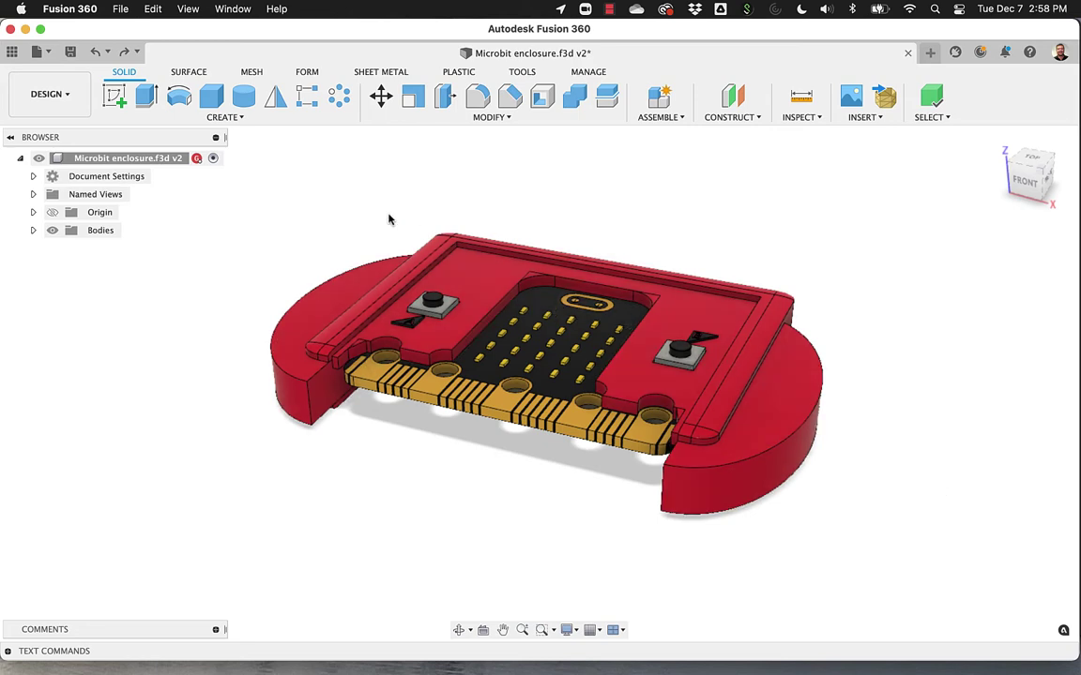
{"action": "right_click", "coordinate": [213, 161]}
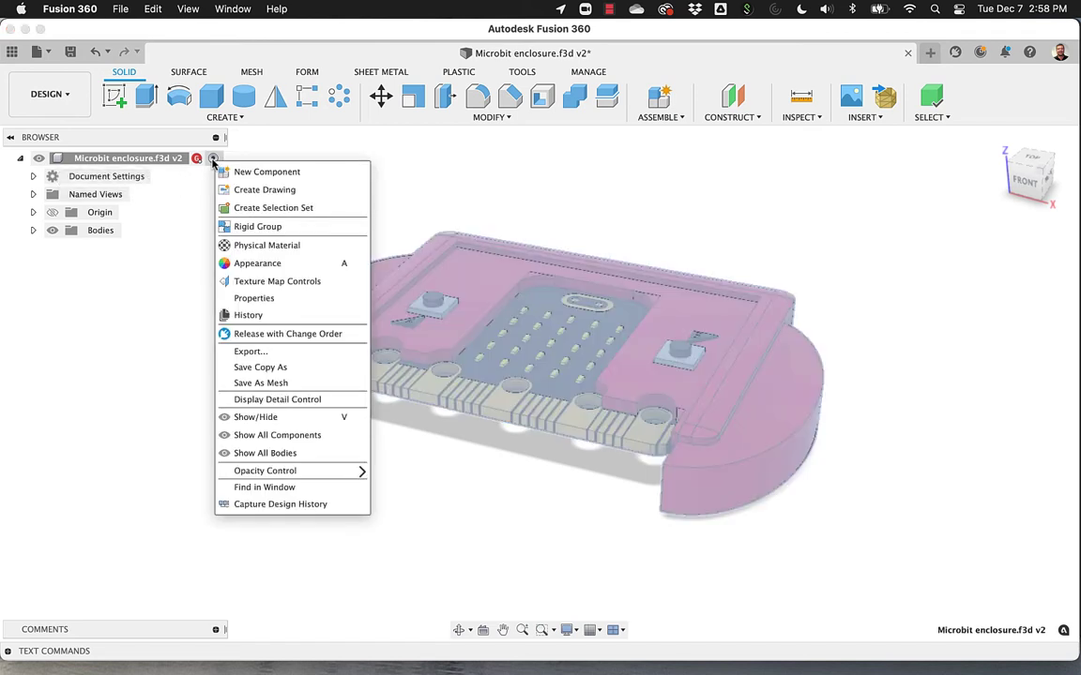
{"action": "left_click", "coordinate": [268, 504]}
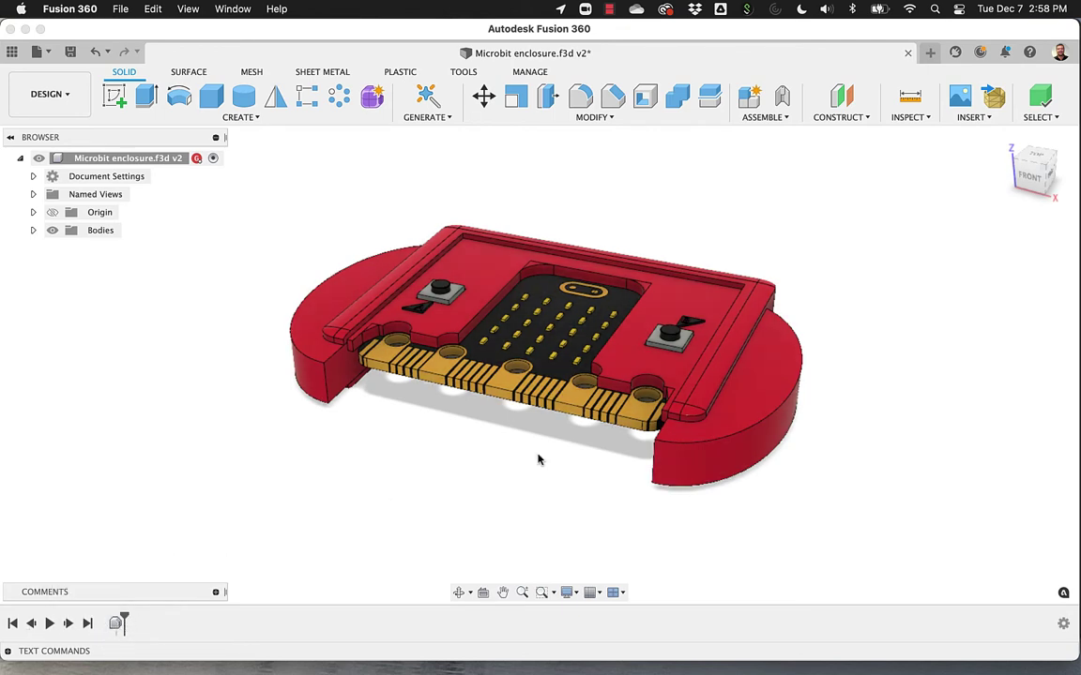
- Fillet the right half-disc's lower edge at 2.5 mm, then orbit to a more frontal view
{"action": "mouse_move", "coordinate": [917, 359]}
{"action": "middle_mouse_down", "text": "shift"}
{"action": "mouse_move", "coordinate": [903, 364]}
{"action": "mouse_move", "coordinate": [906, 376]}
{"action": "middle_mouse_up", "text": "shift"}
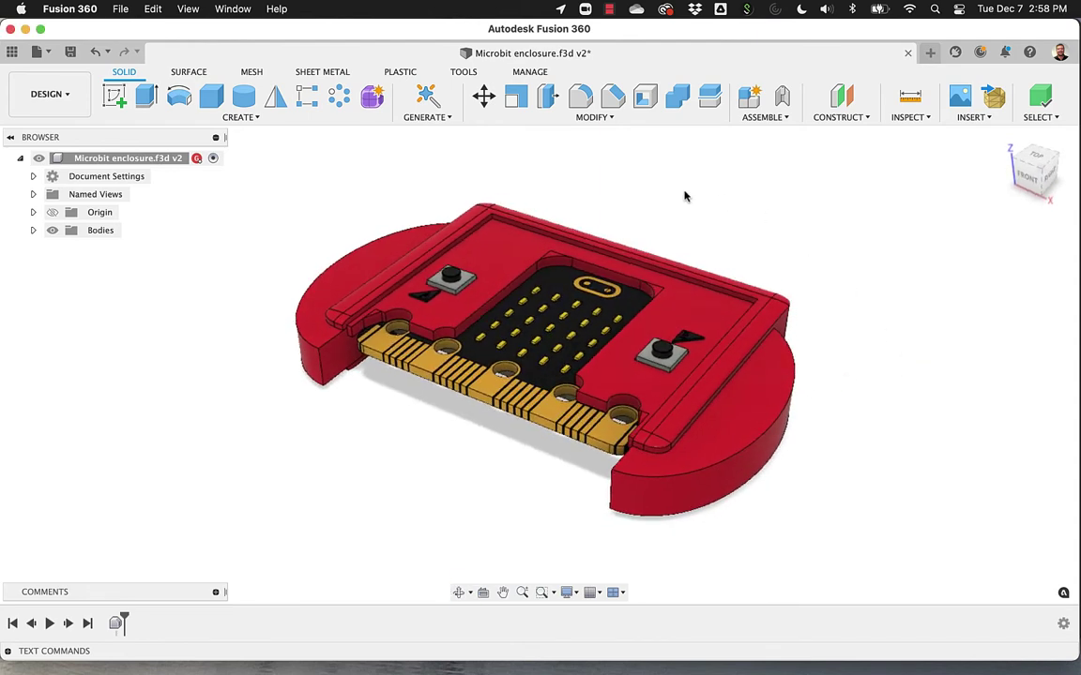
{"action": "left_click", "coordinate": [580, 95]}
{"action": "left_click", "coordinate": [715, 464]}
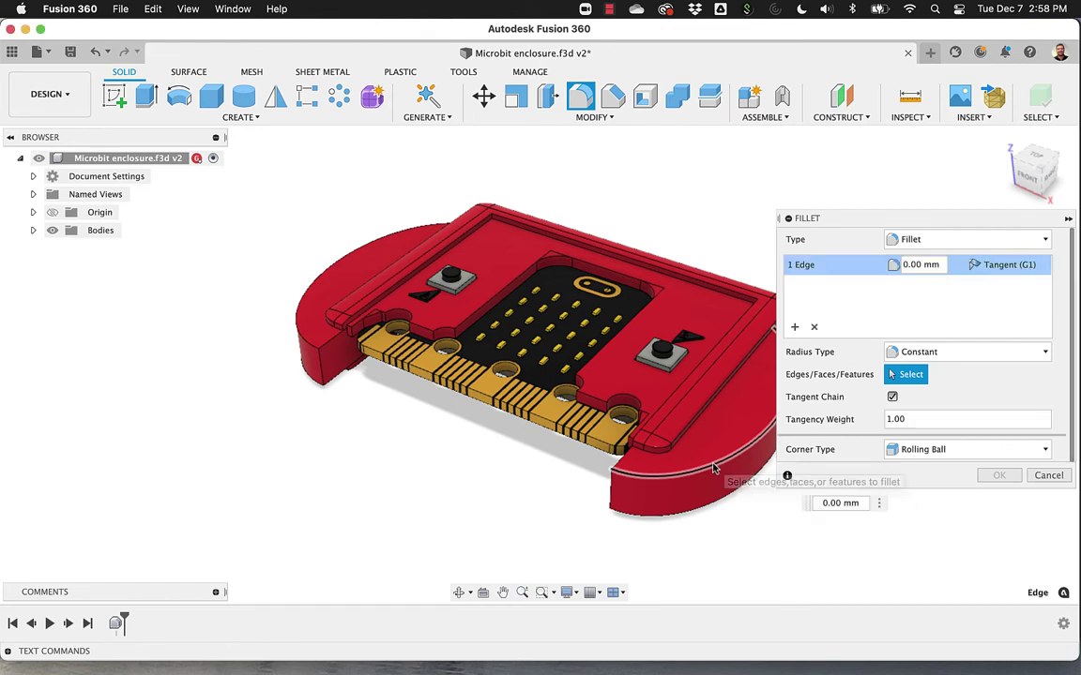
{"action": "type", "text": "2.5"}
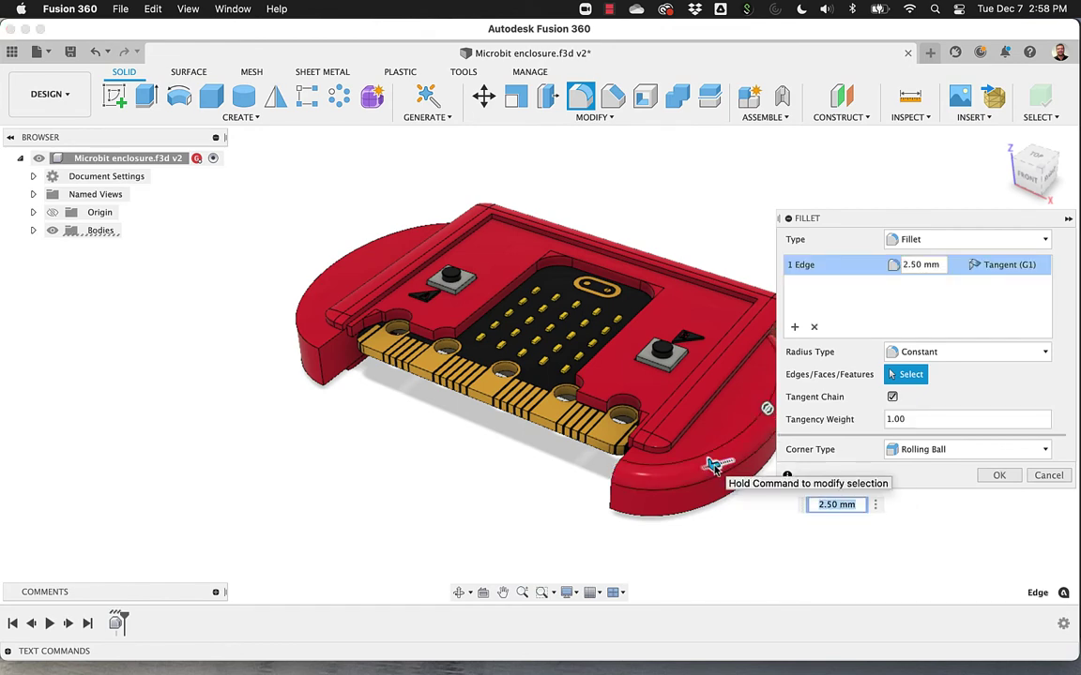
{"action": "left_click", "coordinate": [999, 475]}
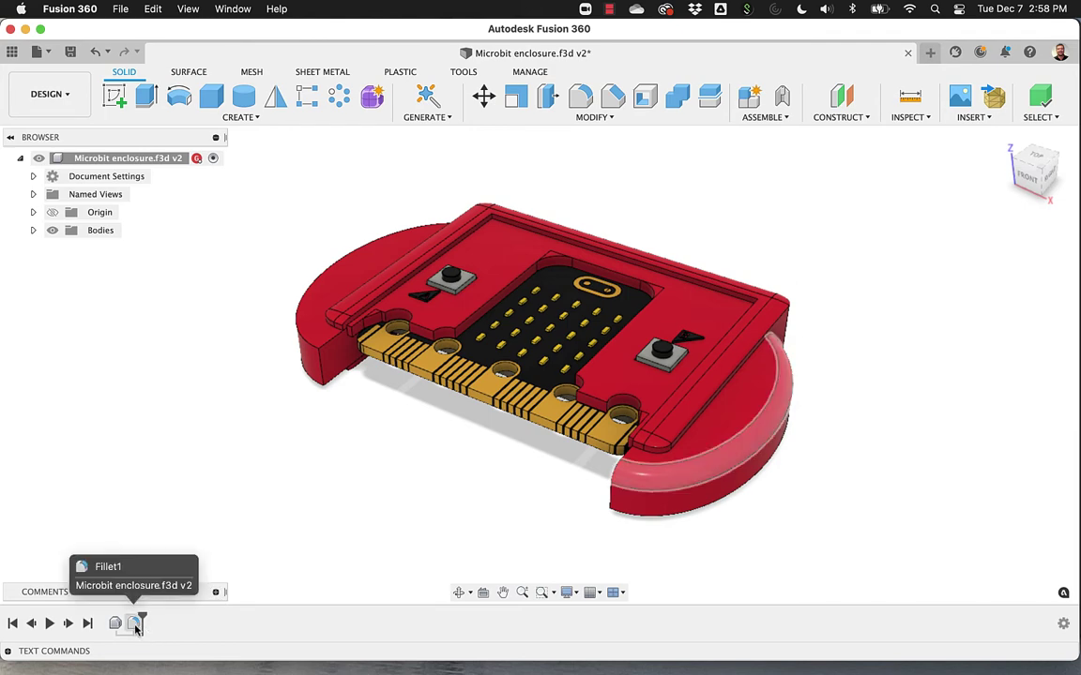
{"action": "middle_click_drag", "start_coordinate": [136, 629], "coordinate": [345, 379], "text": "shift"}
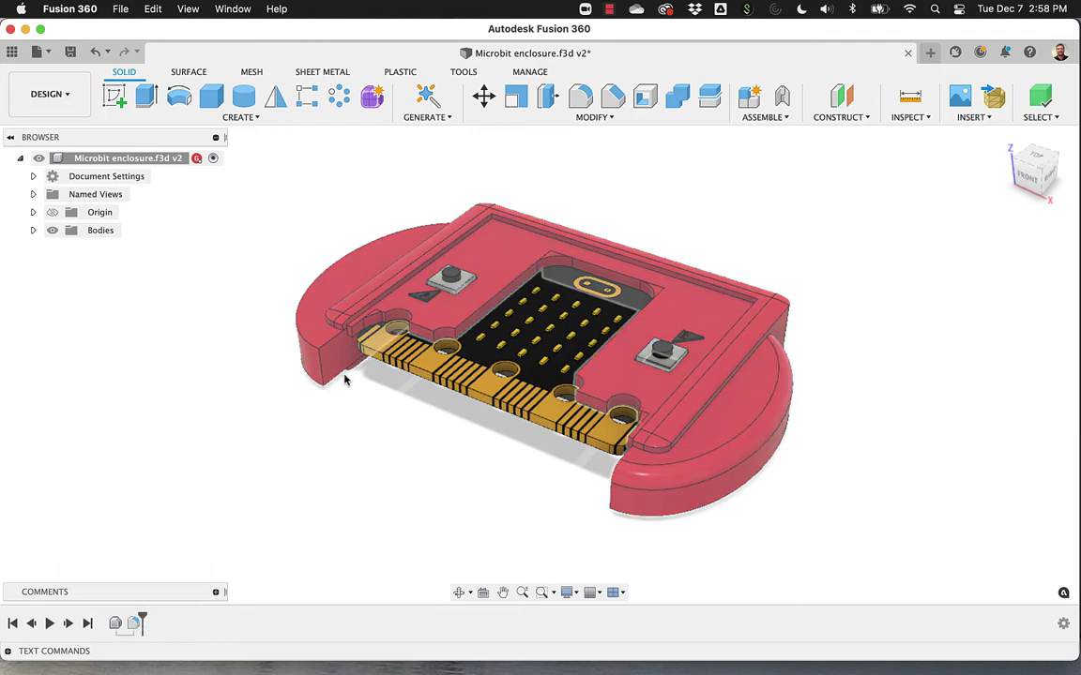
{"action": "middle_click_drag", "start_coordinate": [210, 439], "coordinate": [300, 449], "text": "shift"}
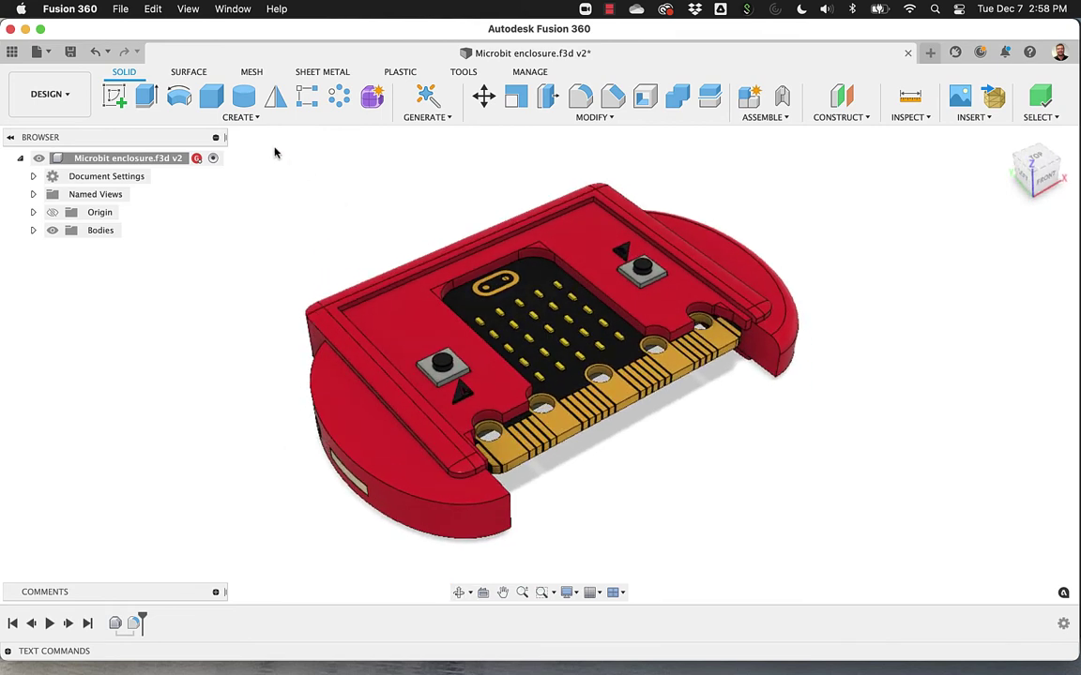
- Draw a 2-point rectangle on the left half-disc's flat face and finish the sketch
{"action": "left_click", "coordinate": [114, 96]}
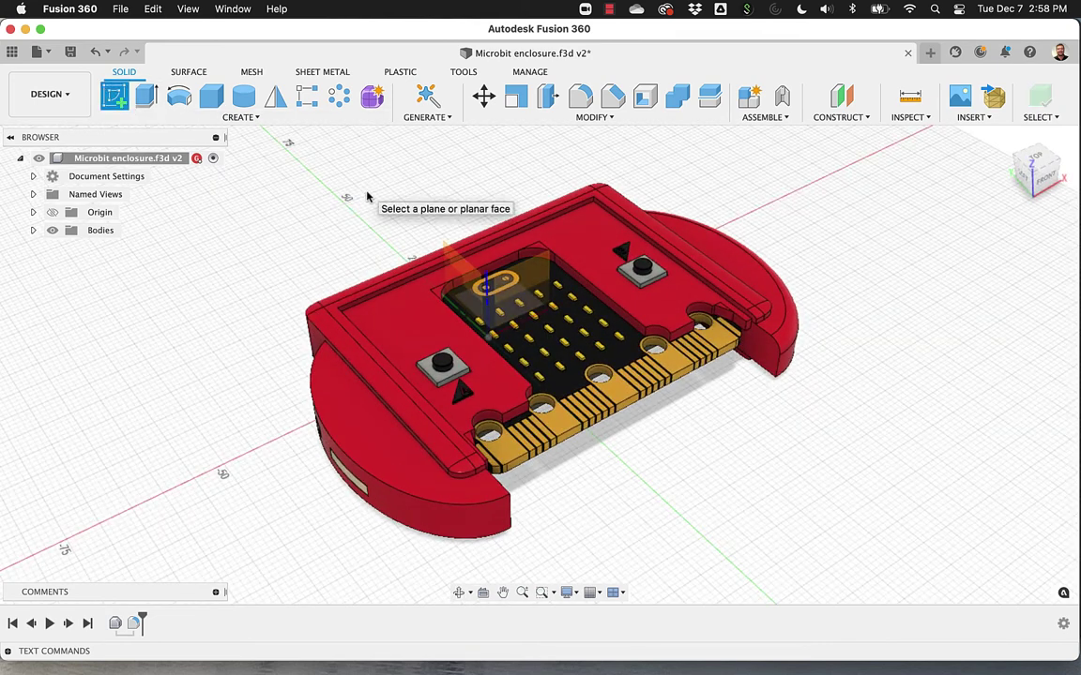
{"action": "left_click", "coordinate": [347, 416]}
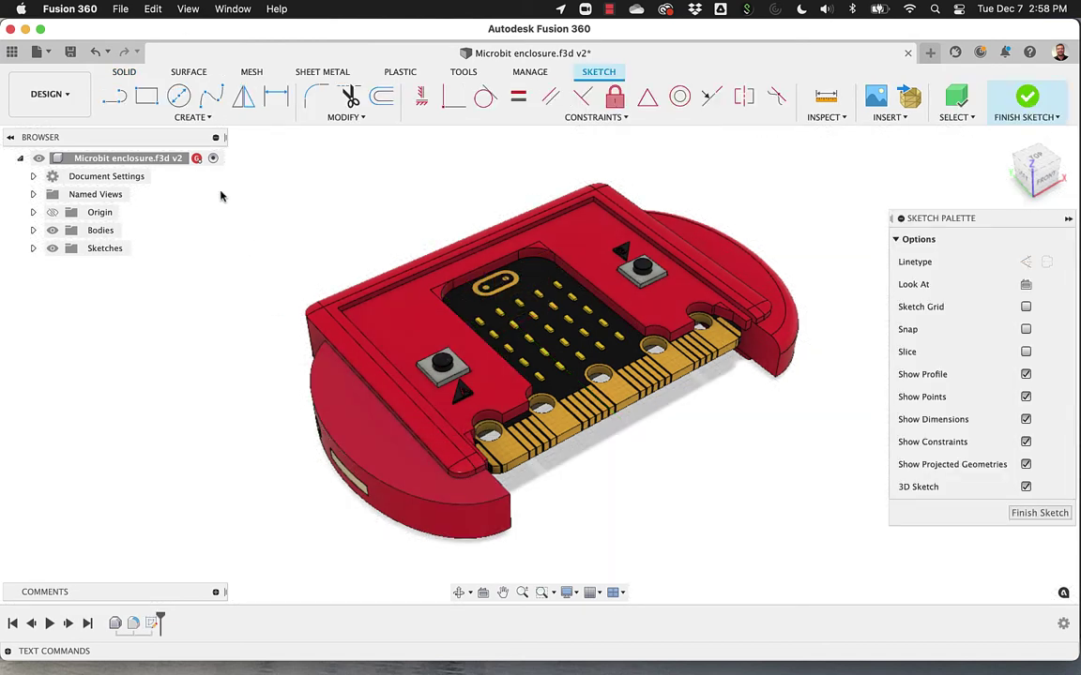
{"action": "left_click", "coordinate": [150, 98]}
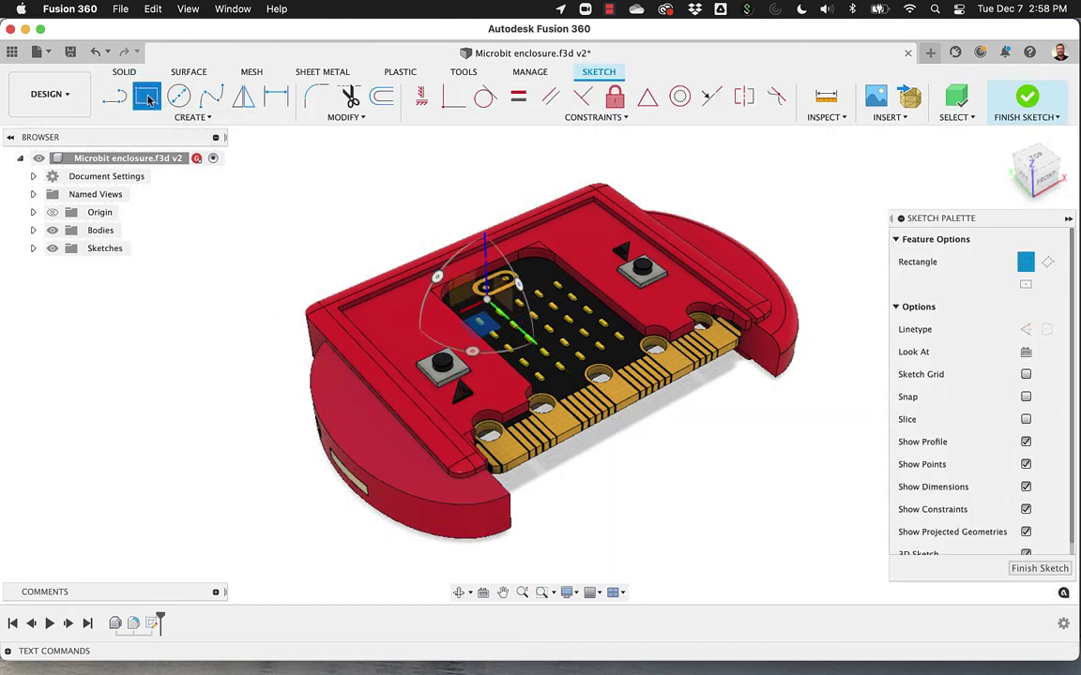
{"action": "left_click", "coordinate": [334, 404]}
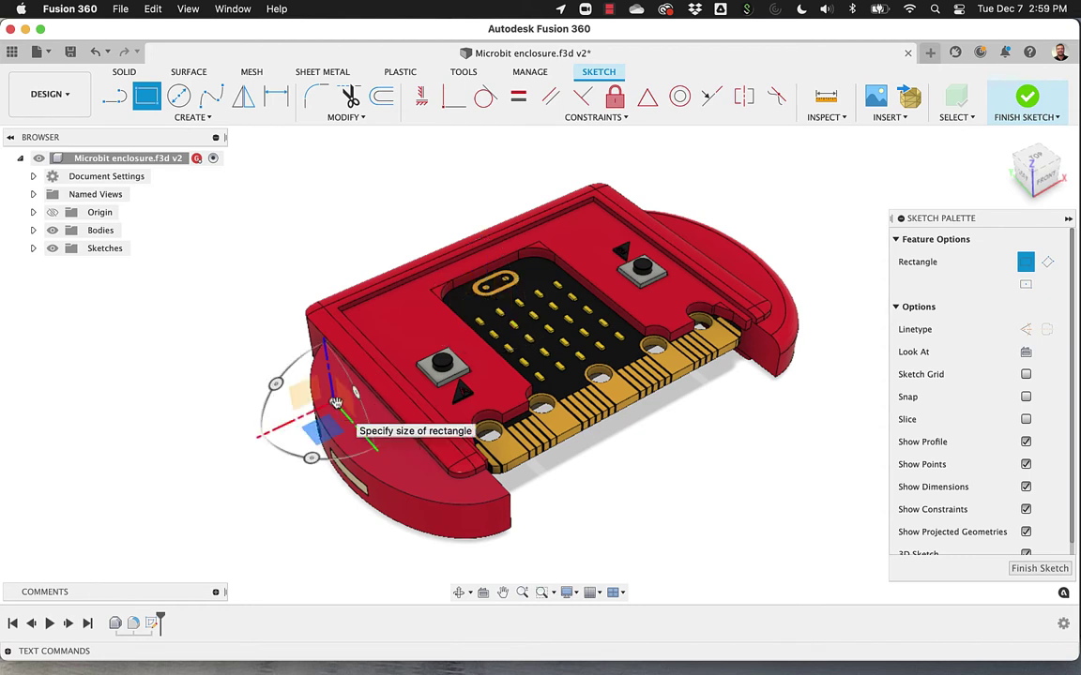
{"action": "key", "text": "Escape"}
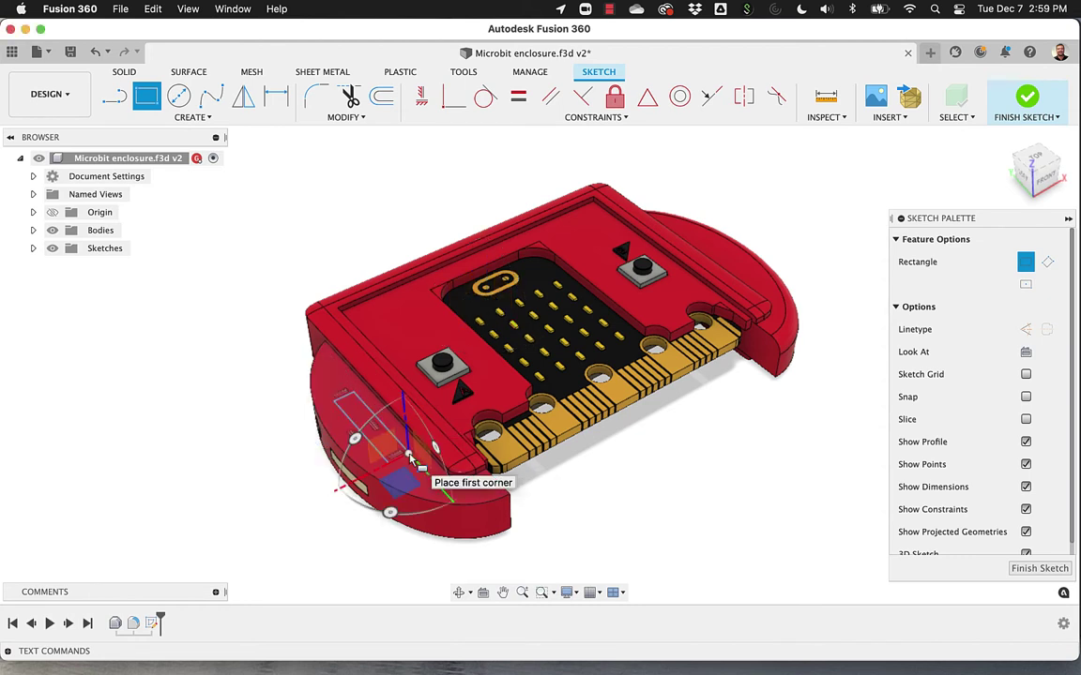
{"action": "left_click", "coordinate": [1027, 97]}
- Extrude the rectangle profile -1 mm as a cut into the left half-disc, then fit the view
{"action": "scroll", "coordinate": [392, 391], "scroll_direction": "up", "scroll_amount": 5}
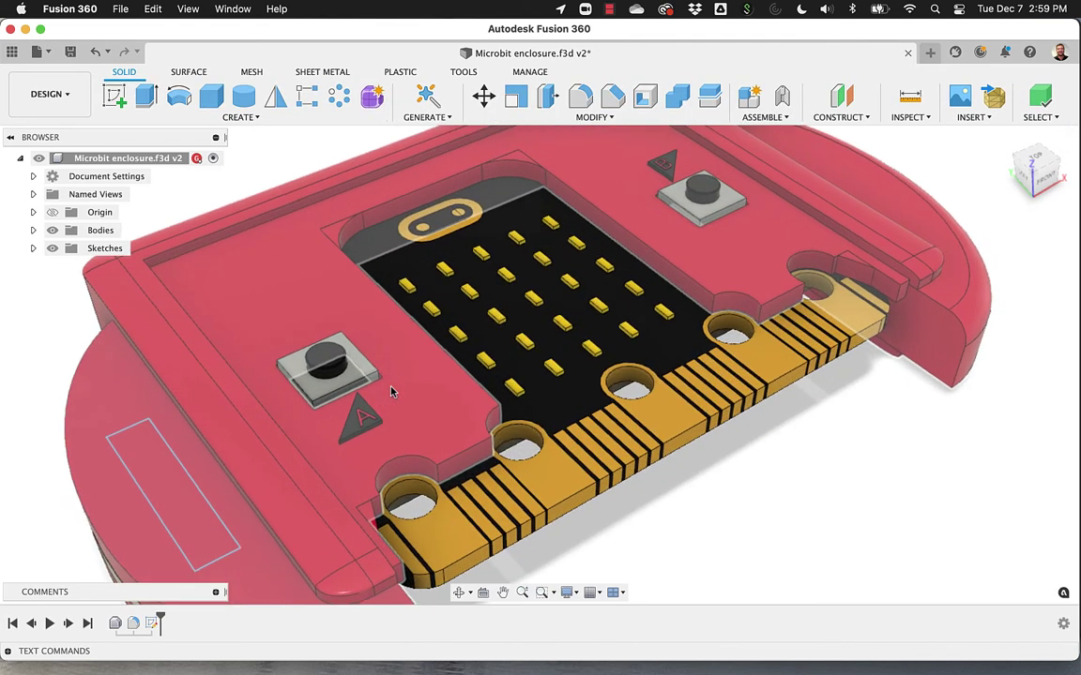
{"action": "left_click", "coordinate": [147, 97]}
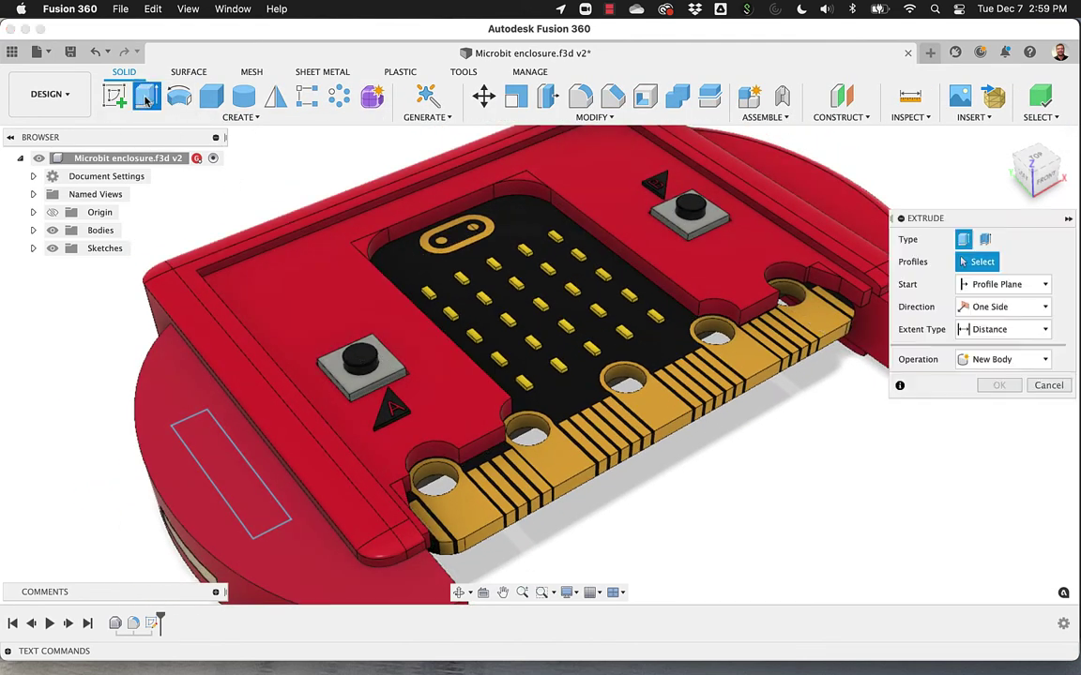
{"action": "left_click", "coordinate": [221, 462]}
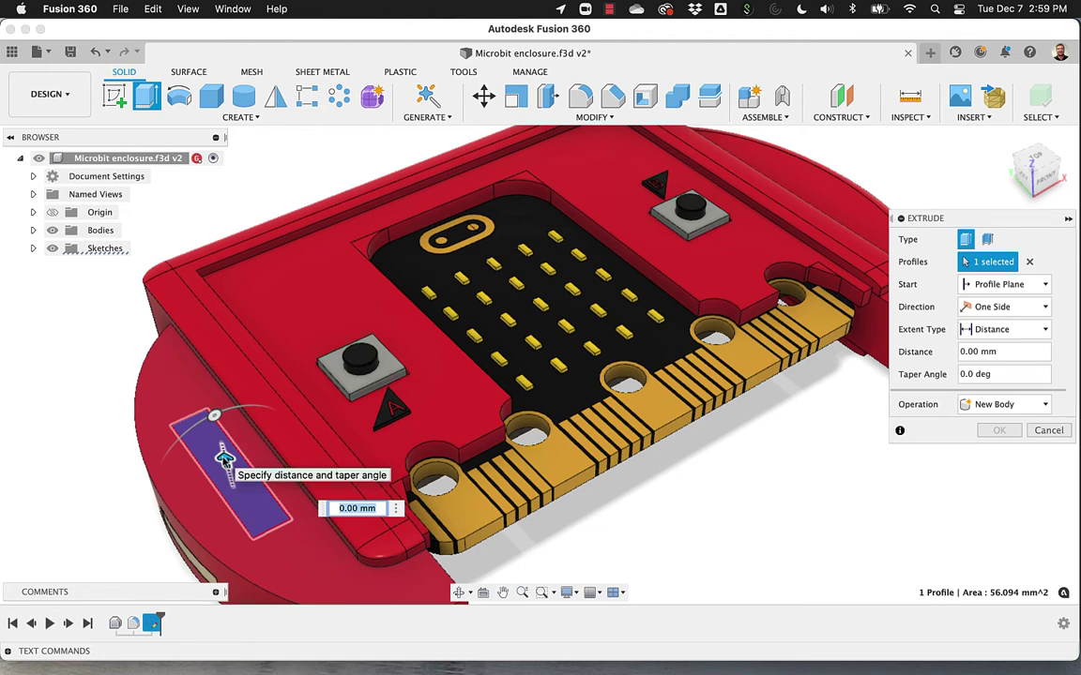
{"action": "type", "text": "-1"}
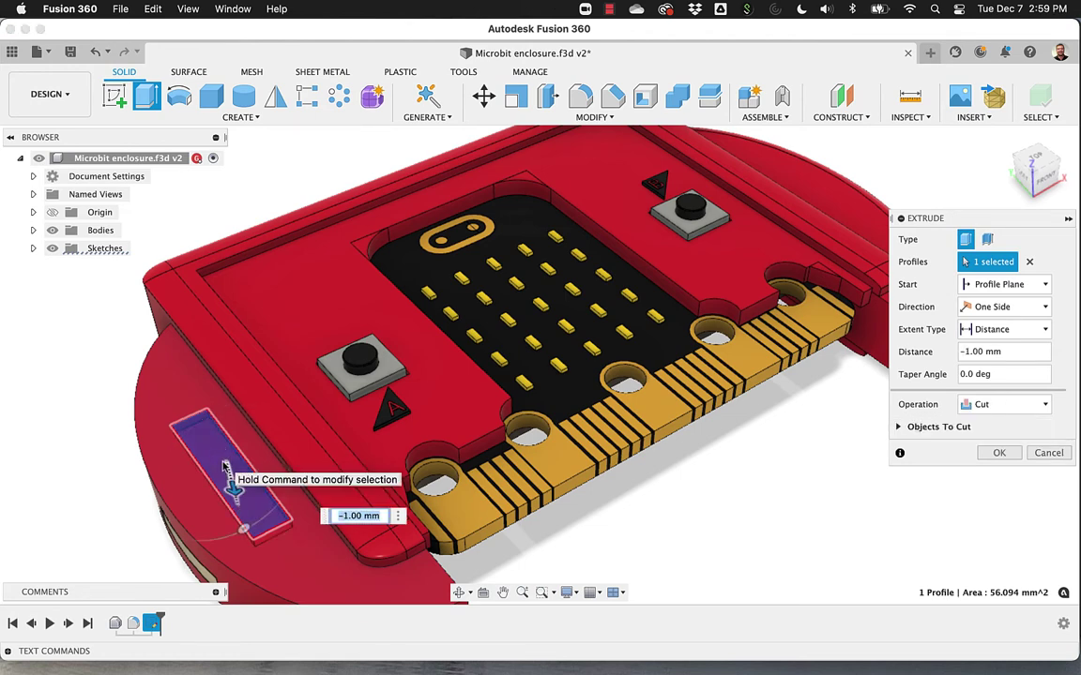
{"action": "left_click", "coordinate": [999, 452]}
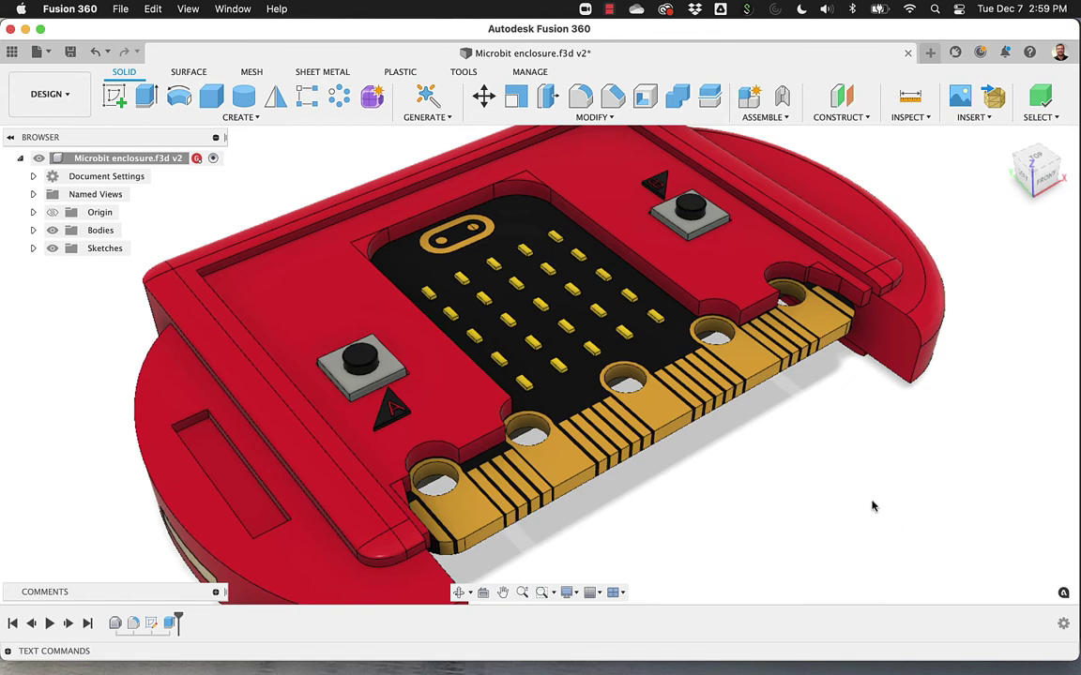
{"action": "scroll", "coordinate": [867, 507], "scroll_direction": "up", "scroll_amount": 5}
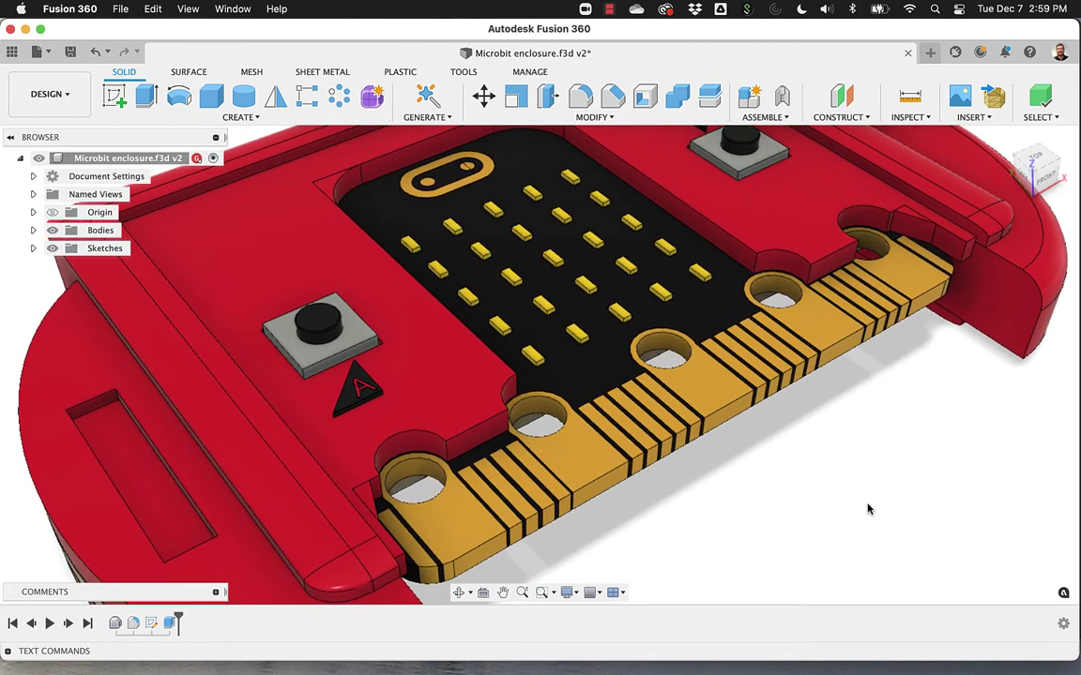
{"action": "key", "text": "F6"}
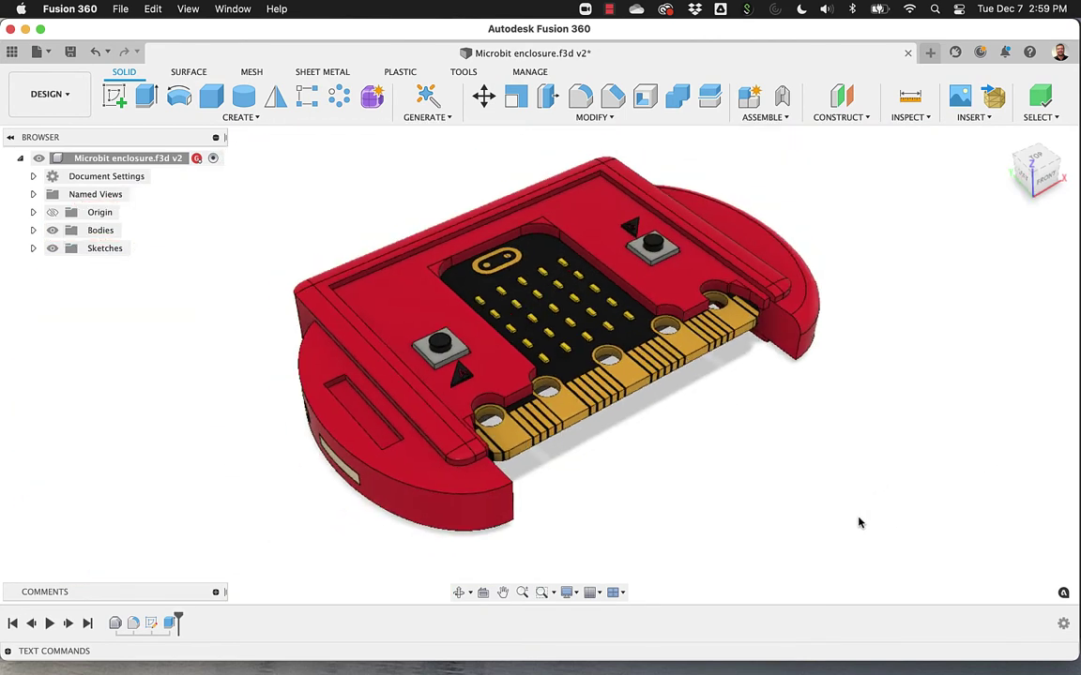
- Edit Fillet1 to a 2 mm radius, then reopen it to verify and cancel
{"action": "right_click", "coordinate": [135, 625]}
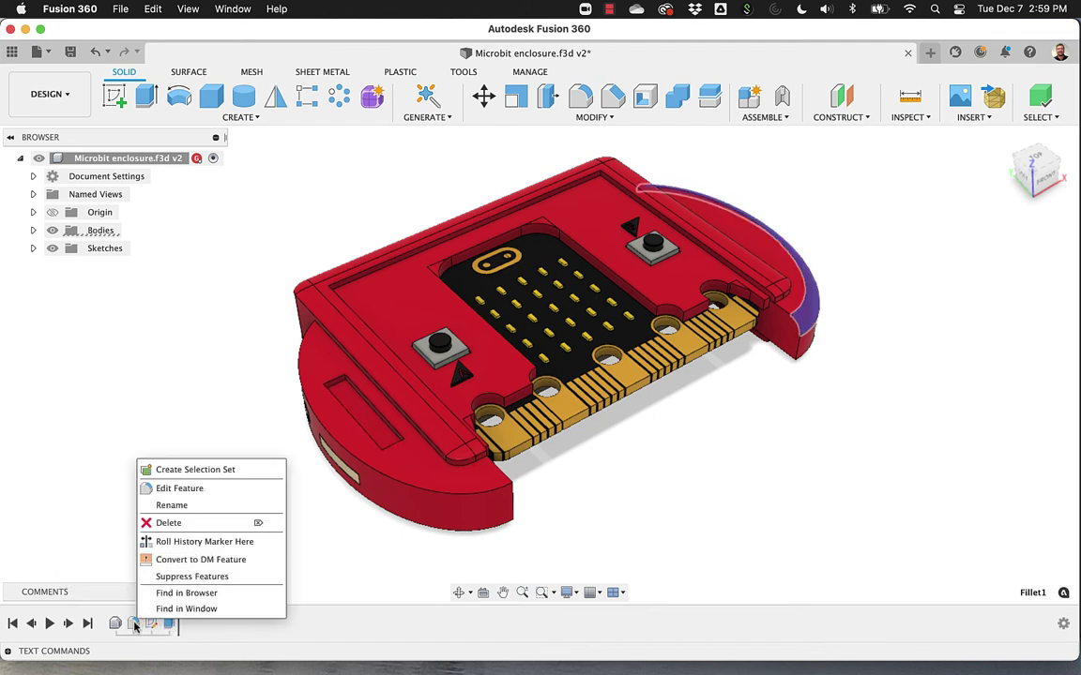
{"action": "left_click", "coordinate": [197, 488]}
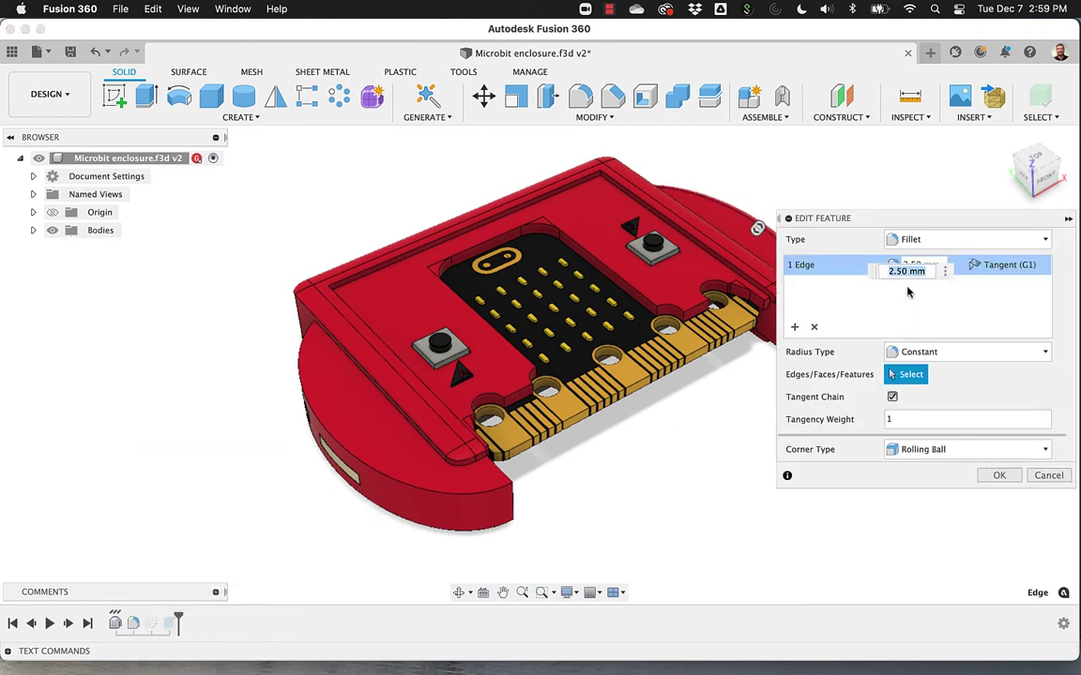
{"action": "type", "text": "0"}
{"action": "key", "text": "Return"}
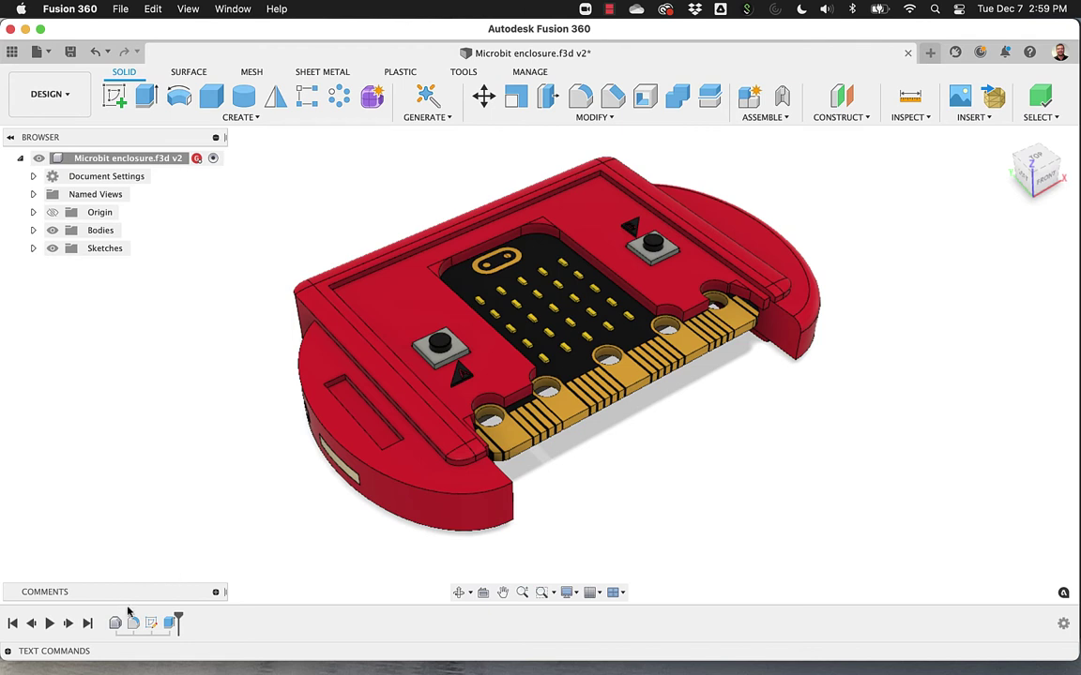
{"action": "right_click", "coordinate": [170, 623]}
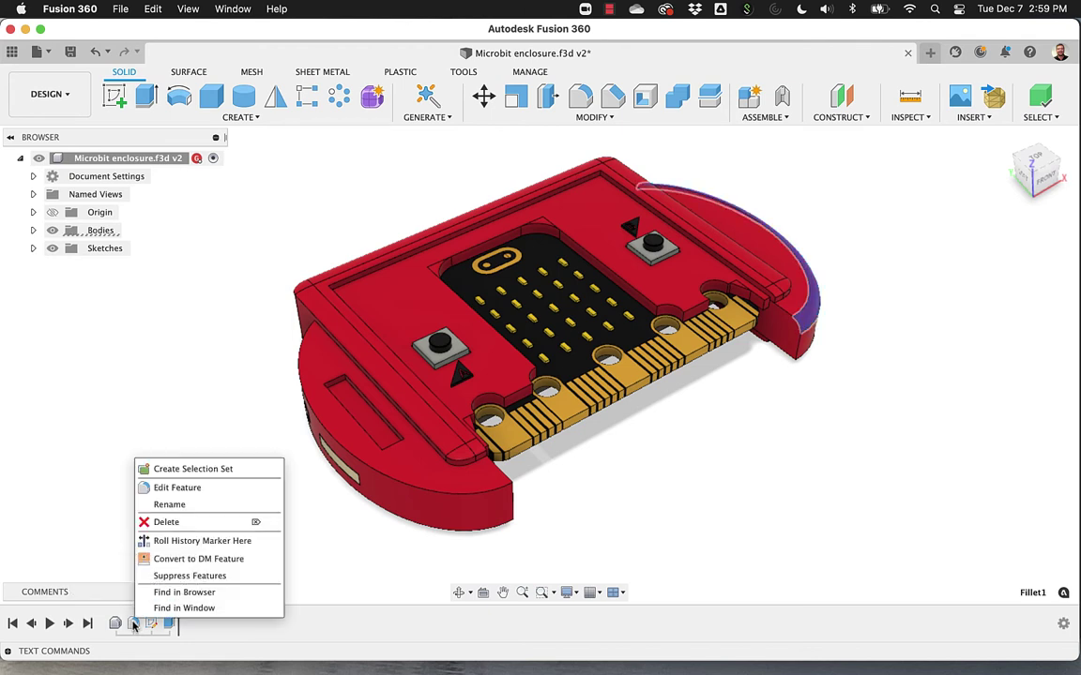
{"action": "left_click", "coordinate": [193, 488]}
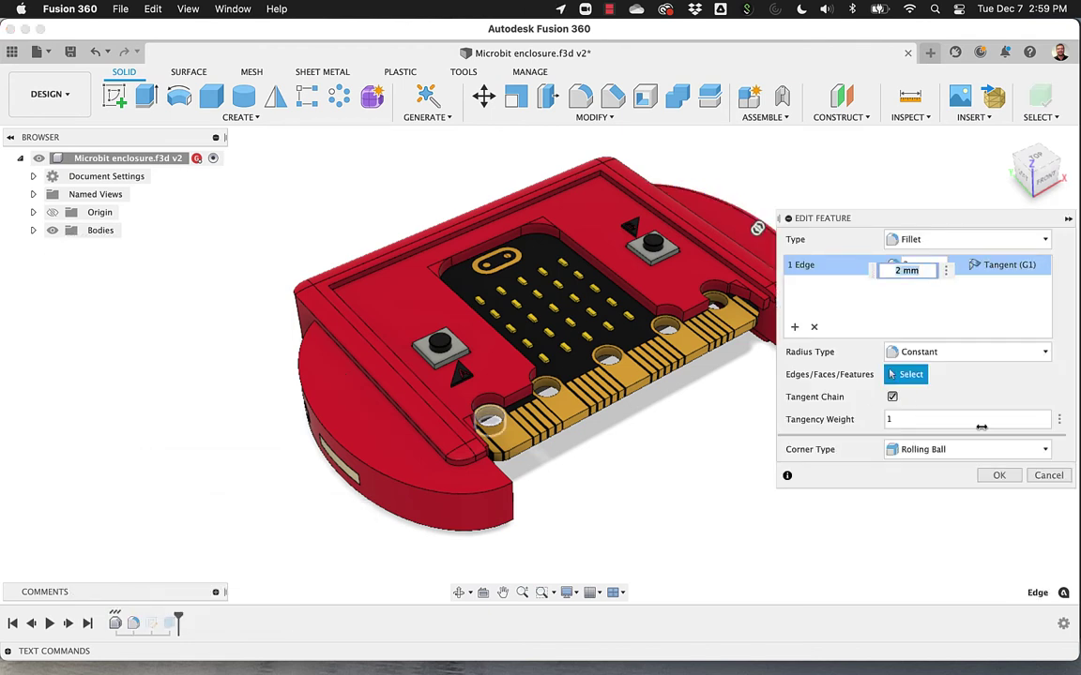
{"action": "left_click", "coordinate": [1049, 476]}
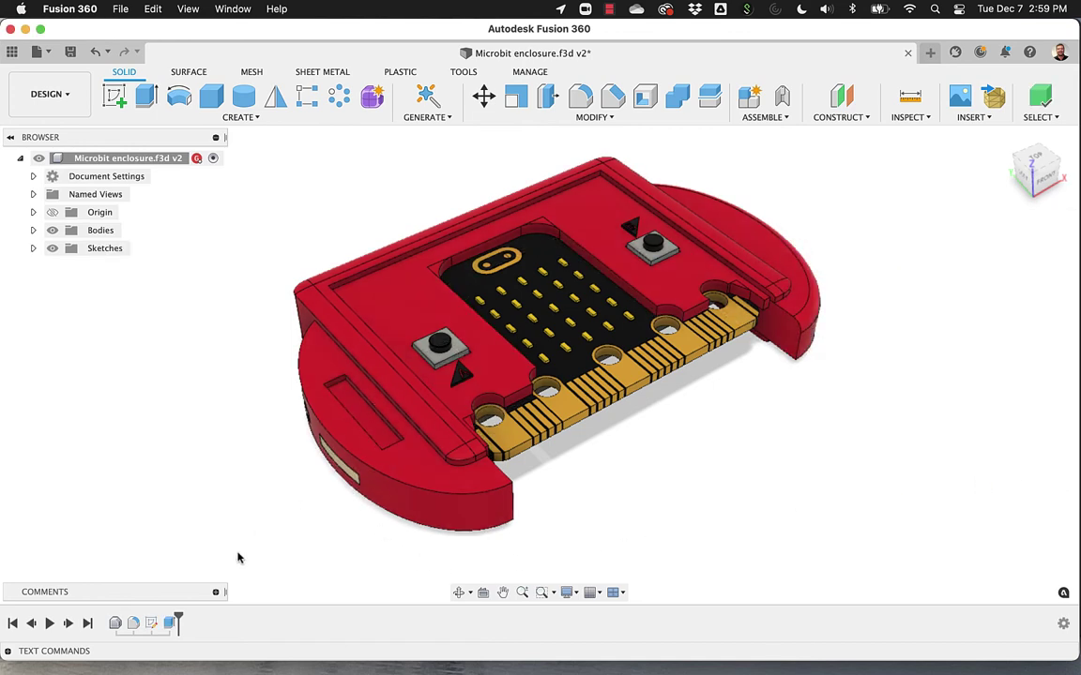
- Reopen Sketch3, the slot sketch, for editing
{"action": "right_click", "coordinate": [151, 624]}
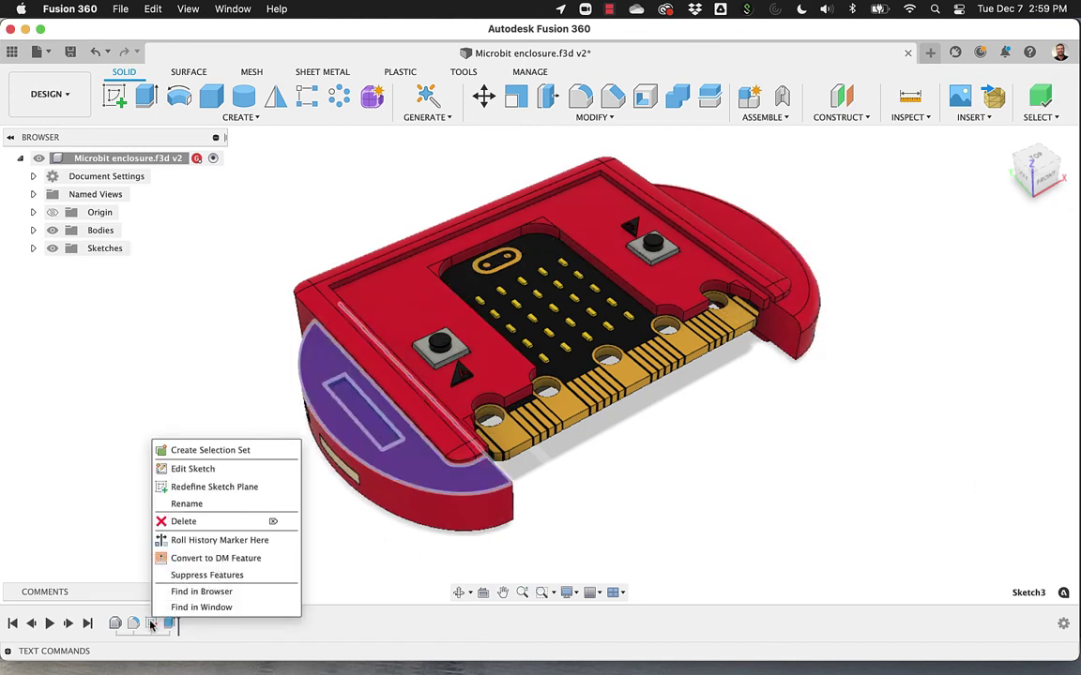
{"action": "left_click", "coordinate": [197, 469]}
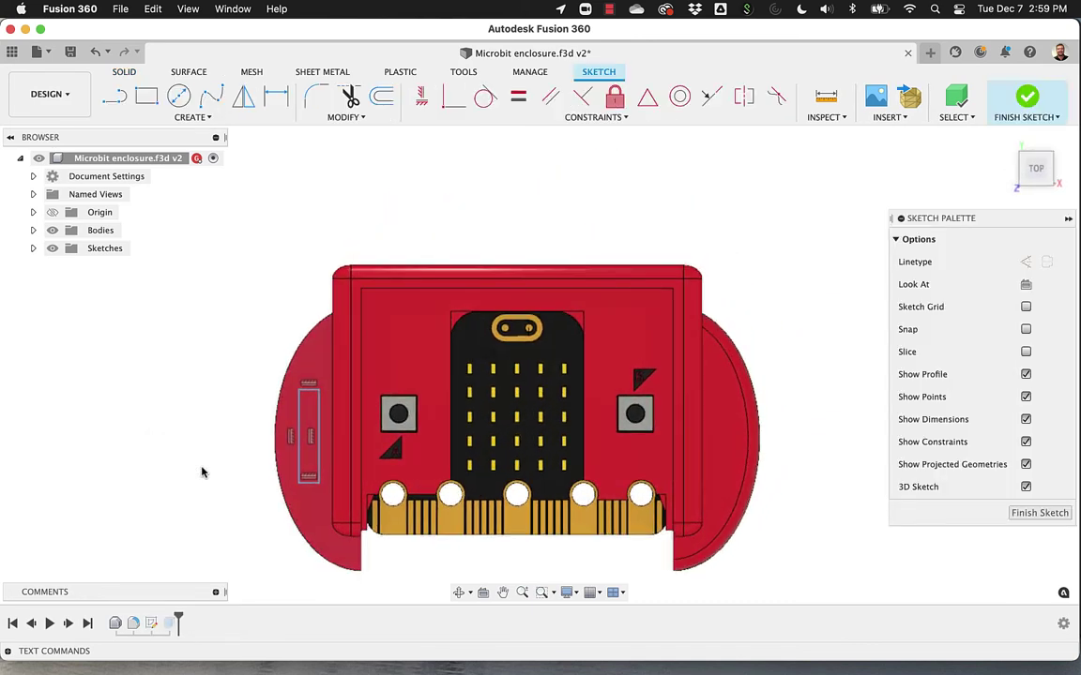
{"action": "scroll", "coordinate": [299, 410], "scroll_direction": "up", "scroll_amount": 5}
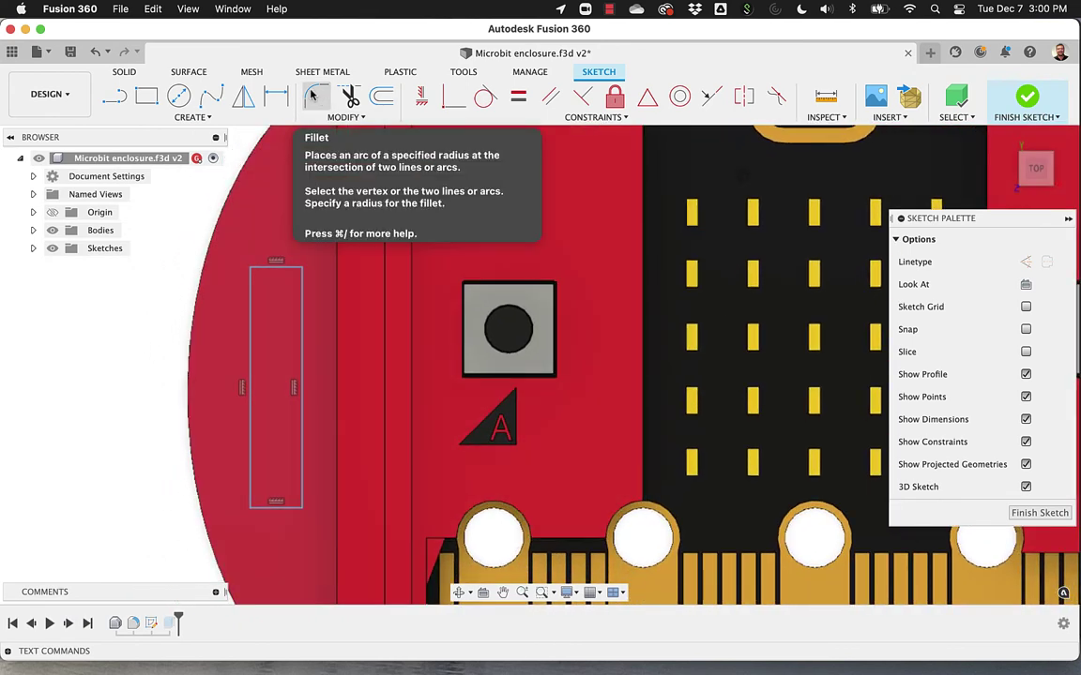
- Fillet the rectangle's top-left, top-right, bottom-left and bottom-right corners at 1.00 mm, then finish the sketch
{"action": "left_click", "coordinate": [313, 94]}
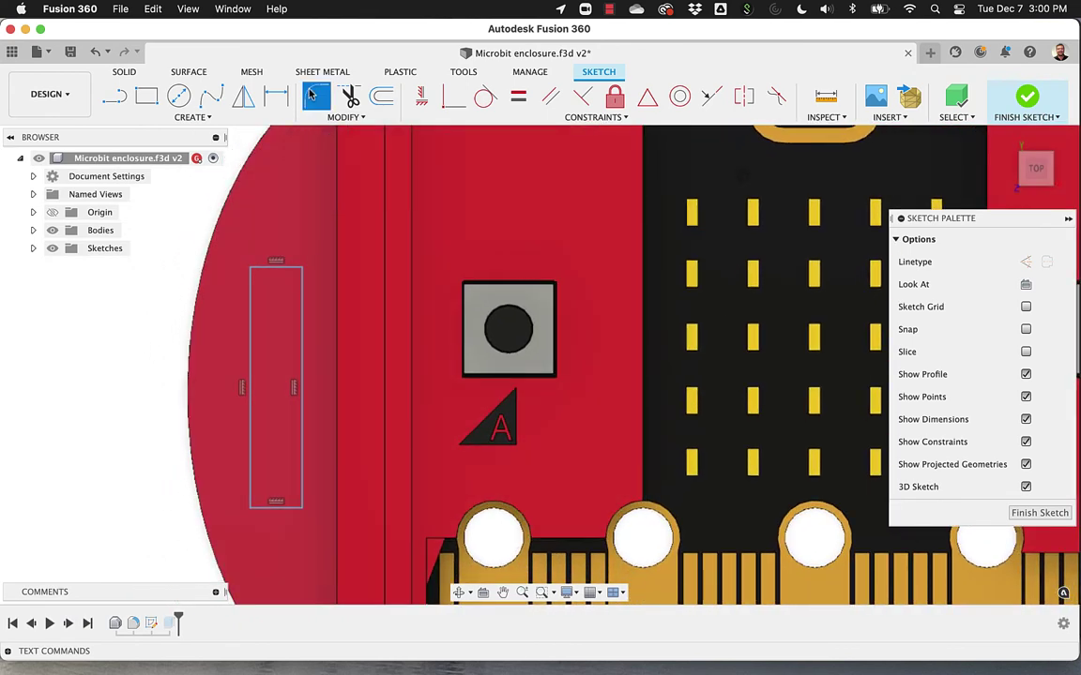
{"action": "left_click", "coordinate": [251, 293]}
{"action": "left_click", "coordinate": [266, 269]}
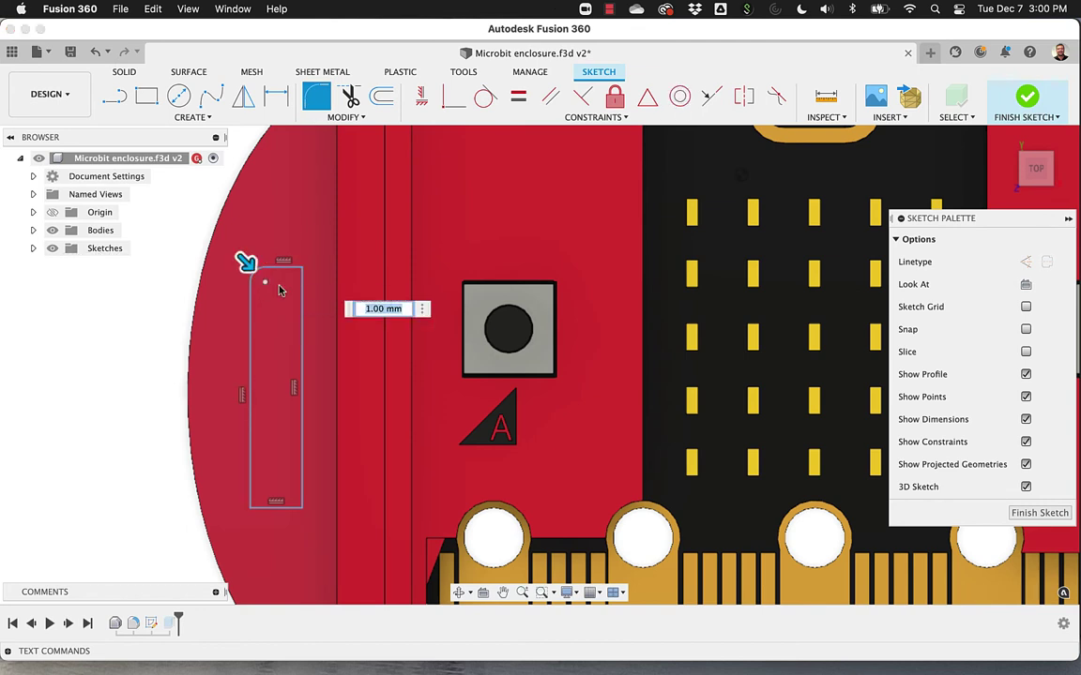
{"action": "left_click", "coordinate": [289, 273]}
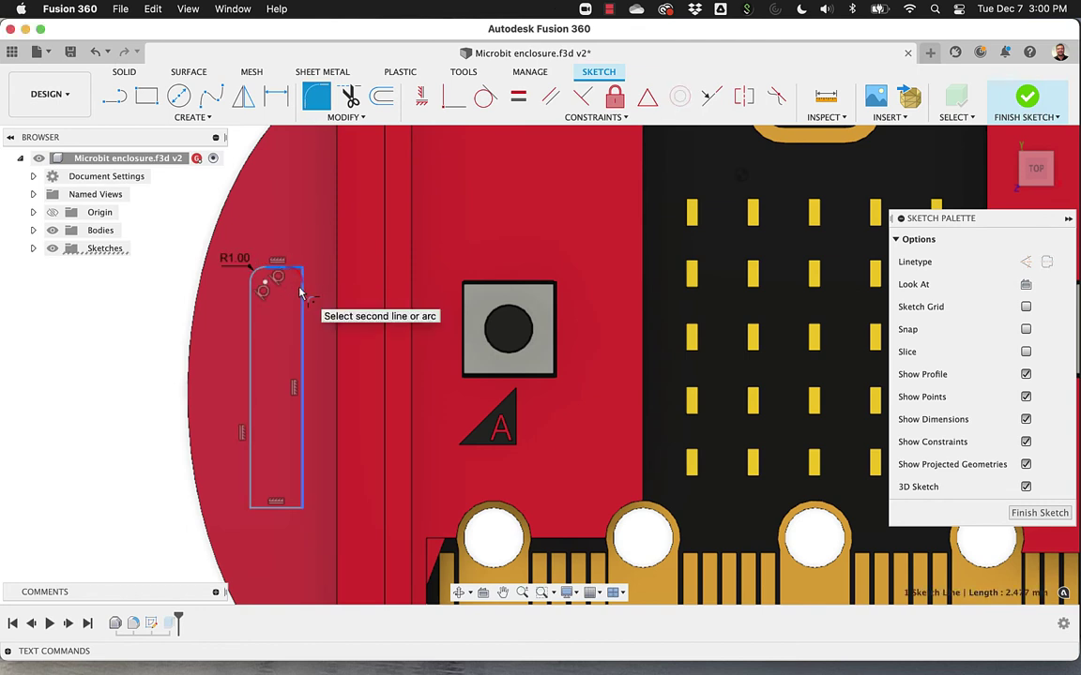
{"action": "left_click", "coordinate": [302, 299]}
{"action": "left_click", "coordinate": [263, 513]}
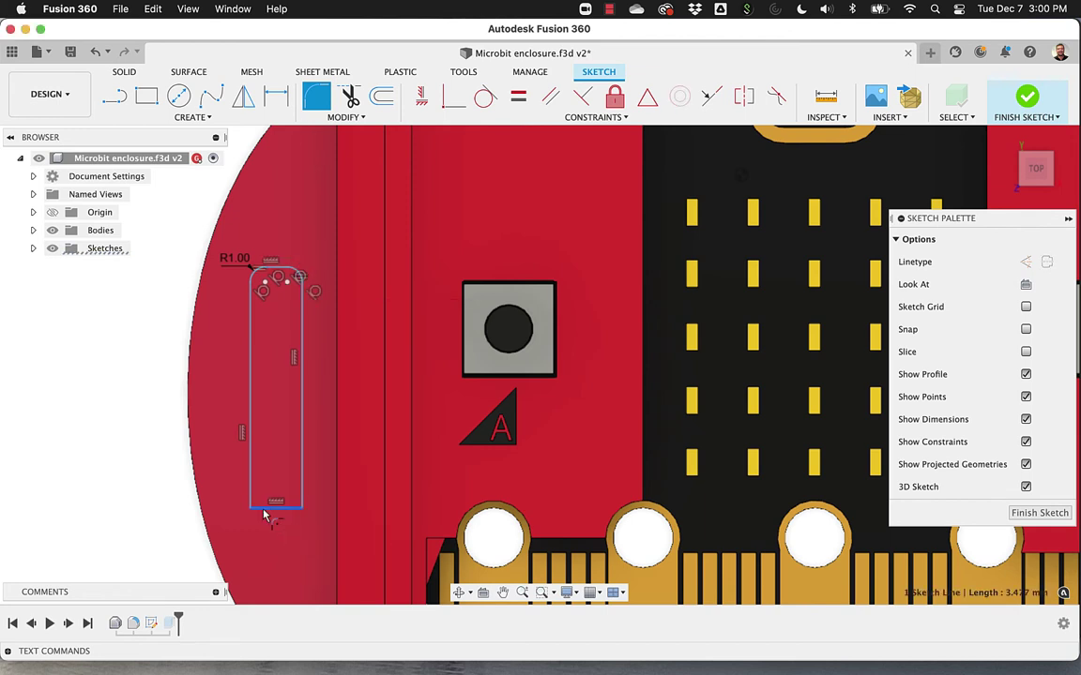
{"action": "left_click", "coordinate": [251, 498]}
{"action": "left_click", "coordinate": [303, 489]}
{"action": "left_click", "coordinate": [286, 510]}
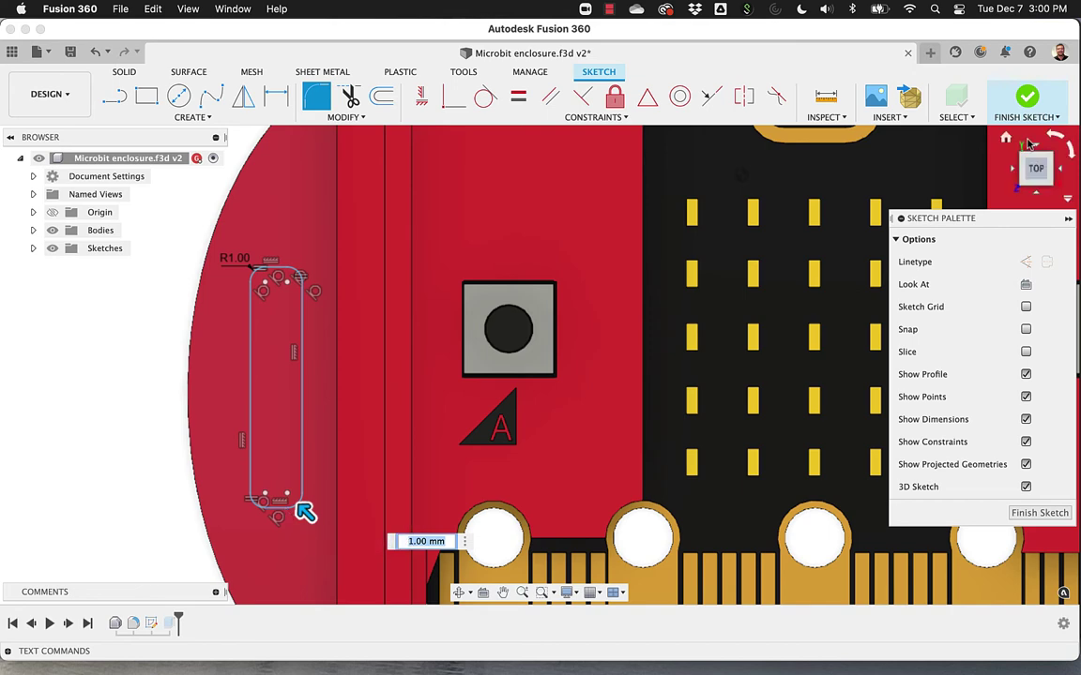
{"action": "left_click", "coordinate": [1028, 97]}
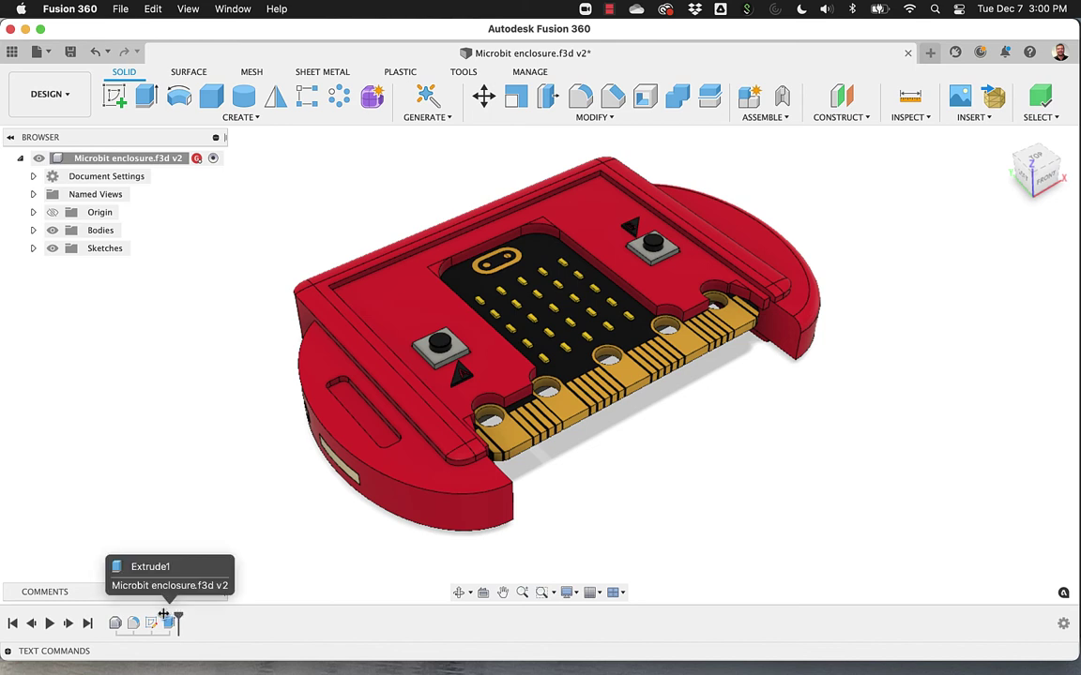
{"action": "mouse_move", "coordinate": [162, 615]}
{"action": "left_mouse_down"}
{"action": "mouse_move", "coordinate": [119, 616]}
{"action": "mouse_move", "coordinate": [141, 616]}
{"action": "left_mouse_up"}
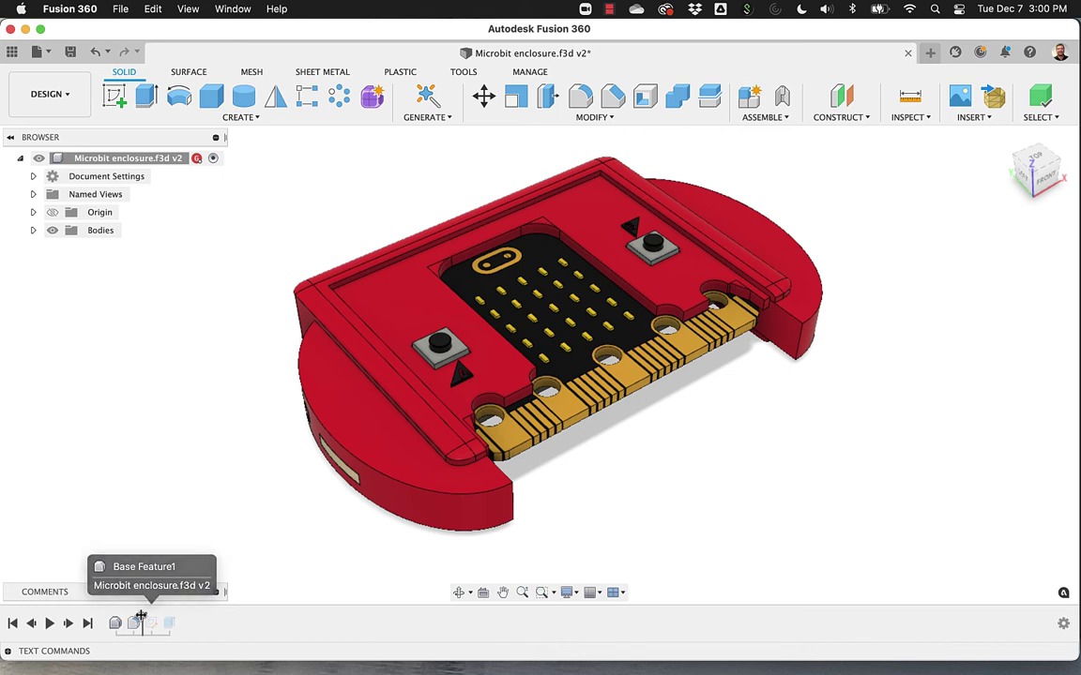
{"action": "left_click_drag", "start_coordinate": [143, 615], "coordinate": [175, 618]}
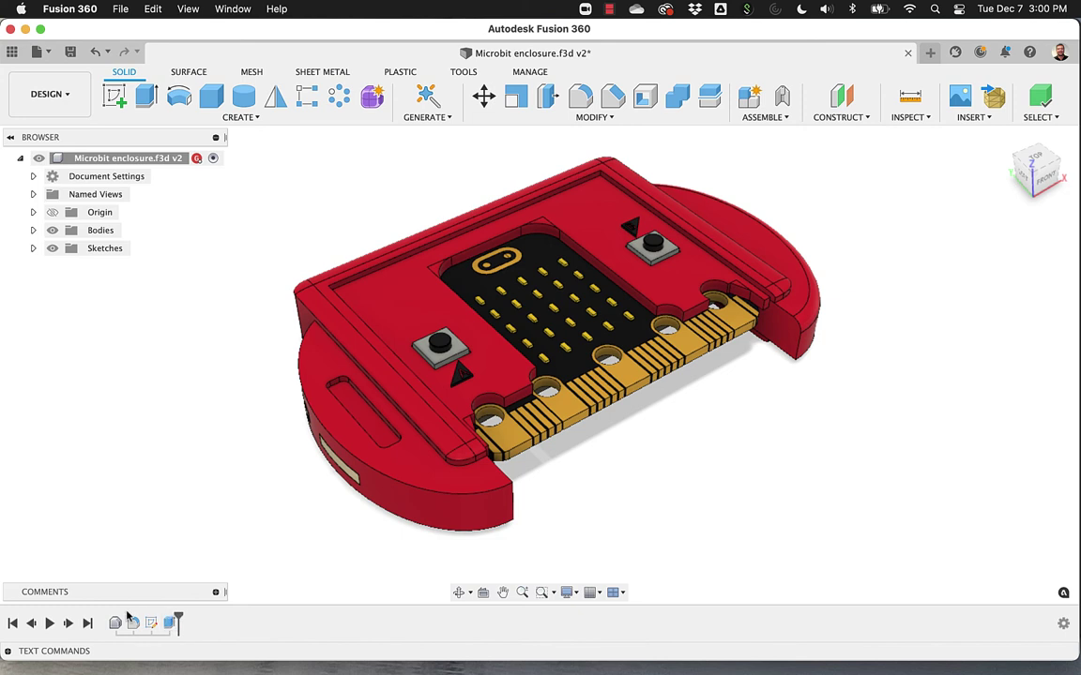
{"action": "left_click", "coordinate": [12, 623]}
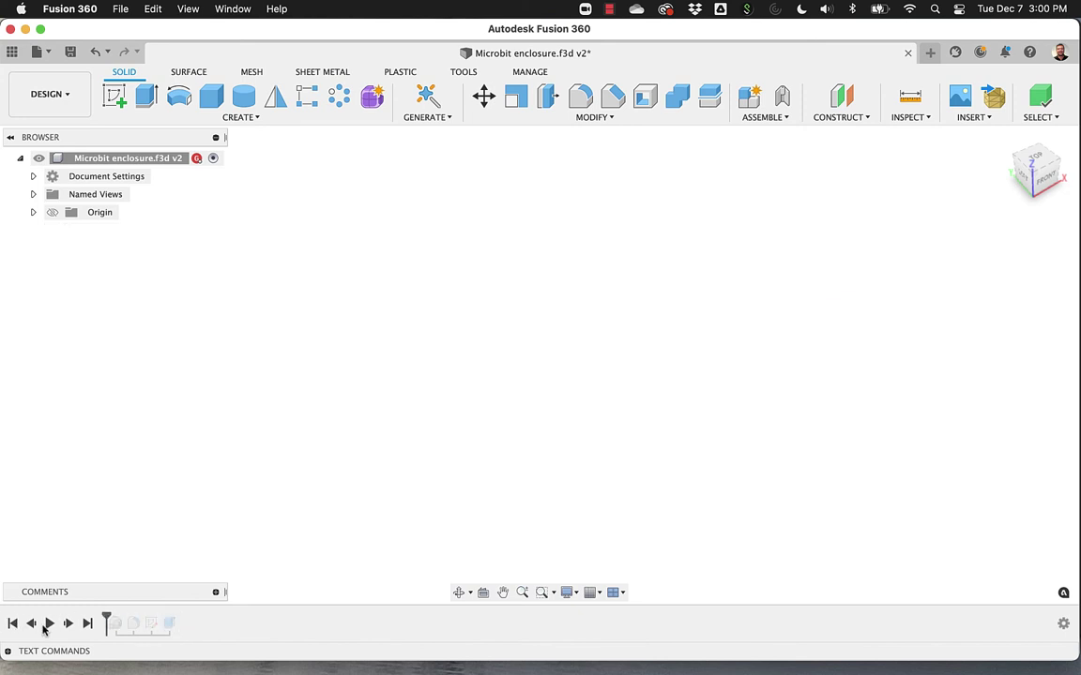
{"action": "left_click", "coordinate": [50, 624]}
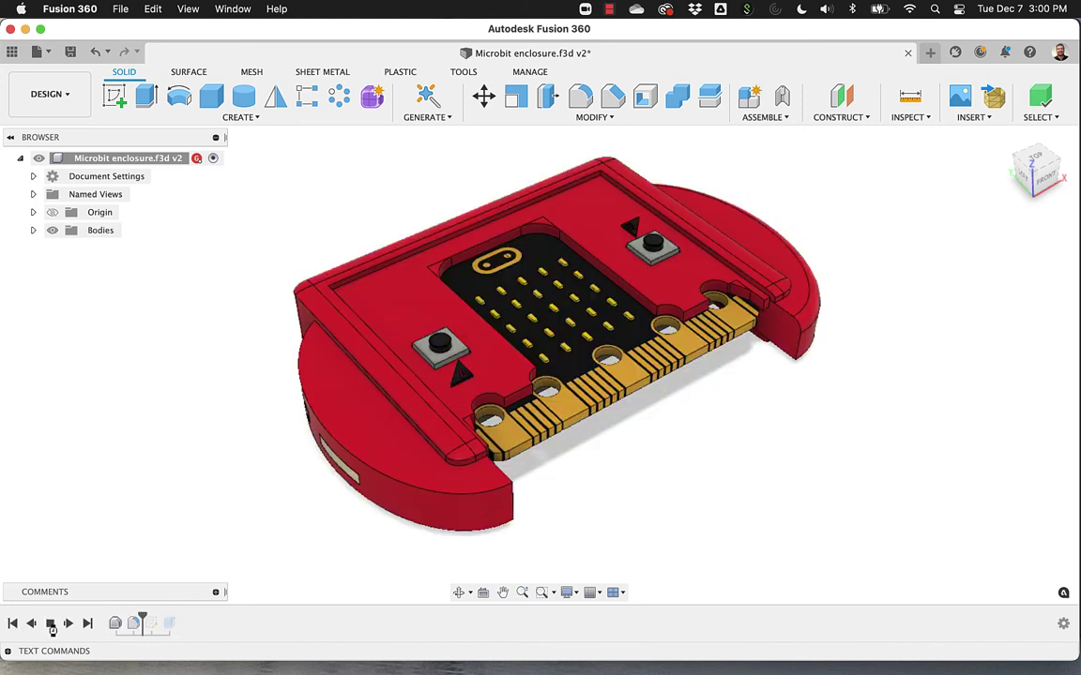
{"action": "left_click", "coordinate": [51, 625]}
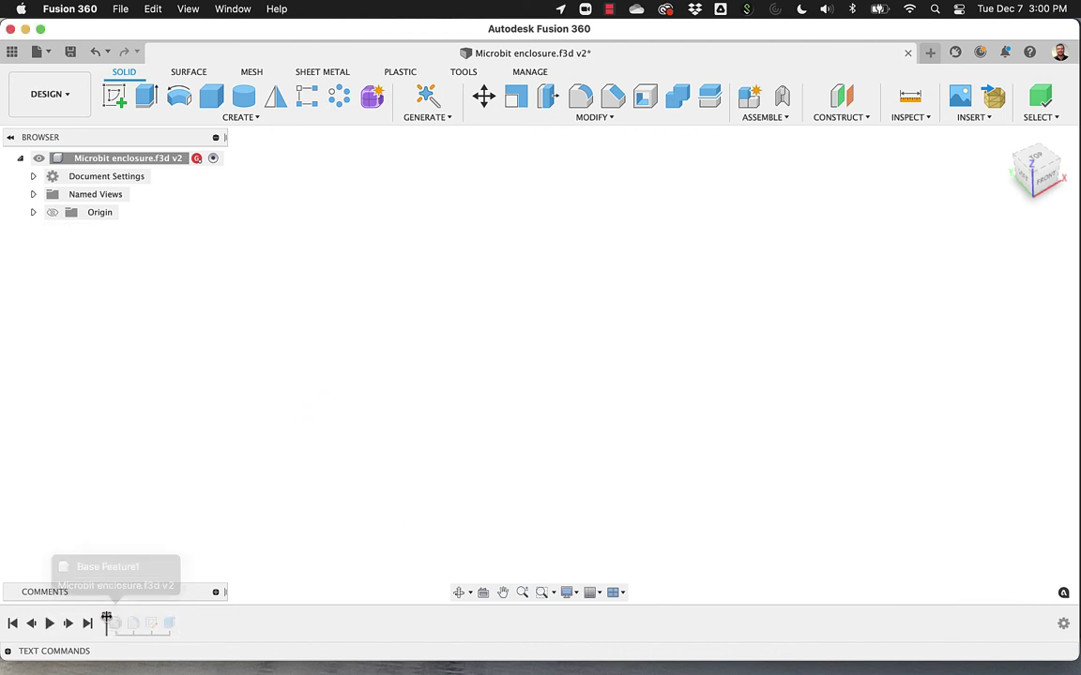
{"action": "left_click_drag", "start_coordinate": [108, 619], "coordinate": [197, 621]}
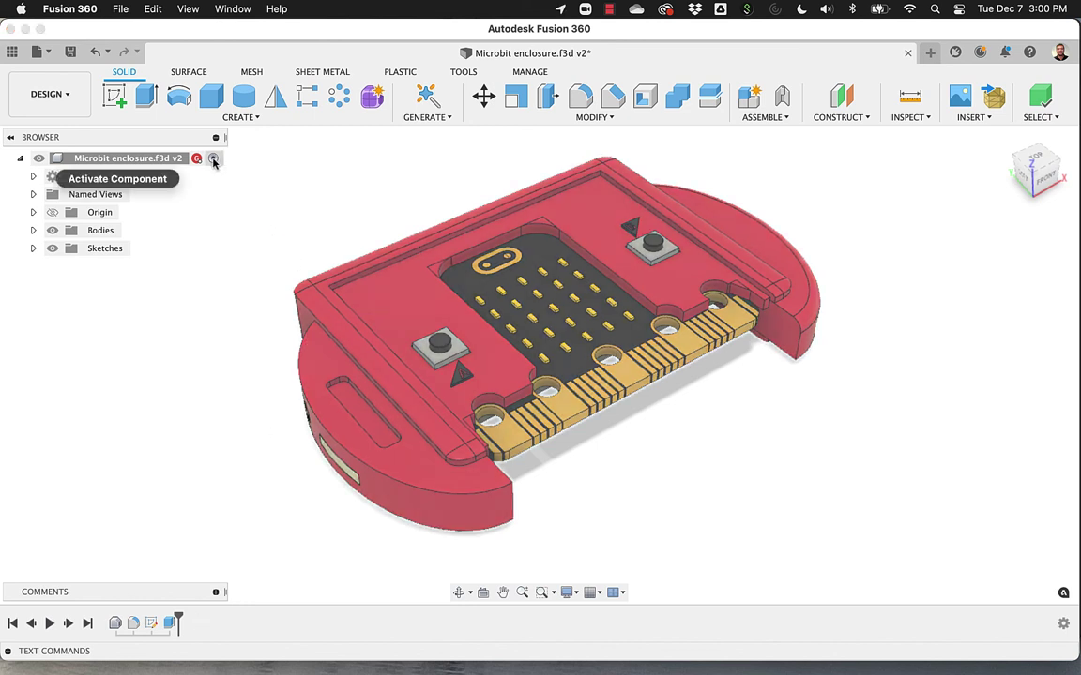
{"action": "right_click", "coordinate": [194, 162]}
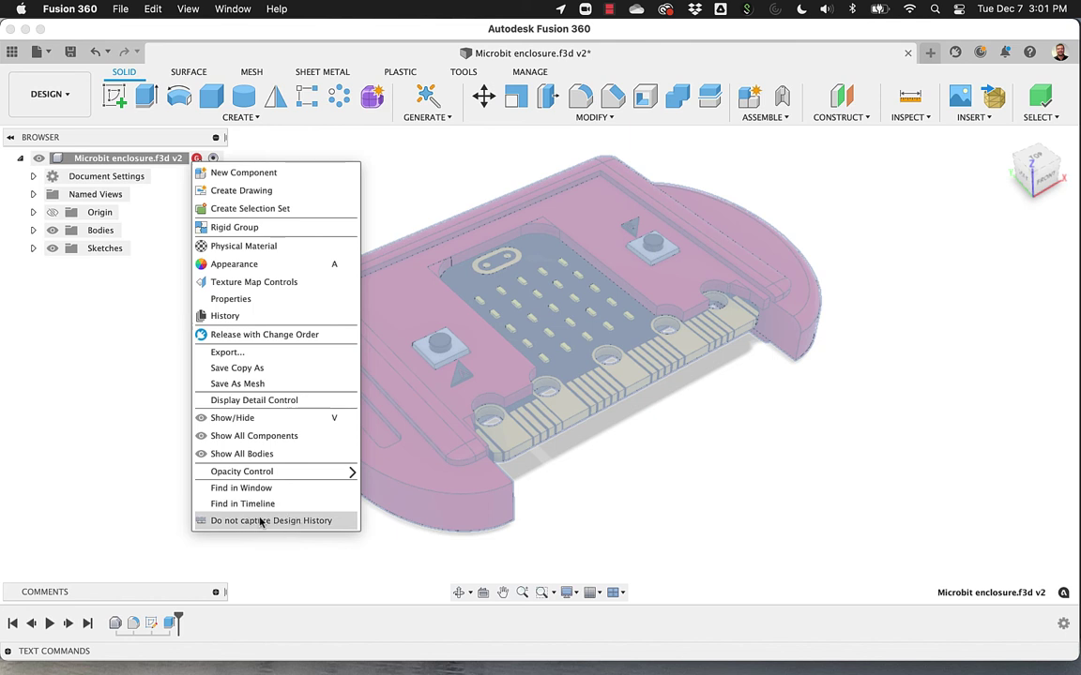
{"action": "left_click", "coordinate": [168, 512]}
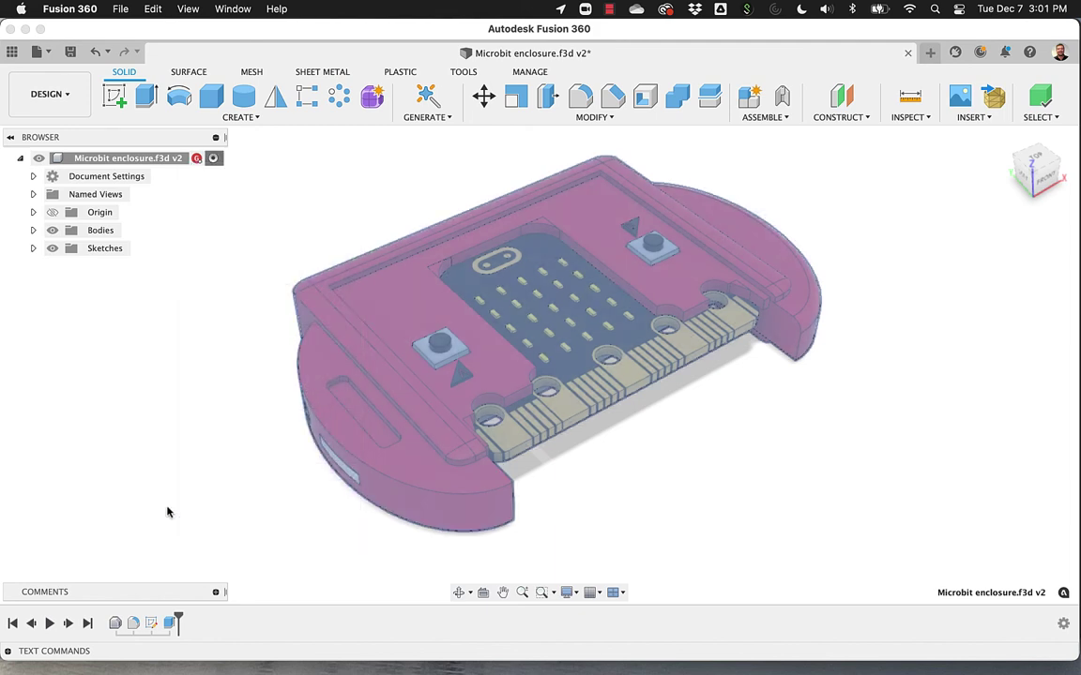